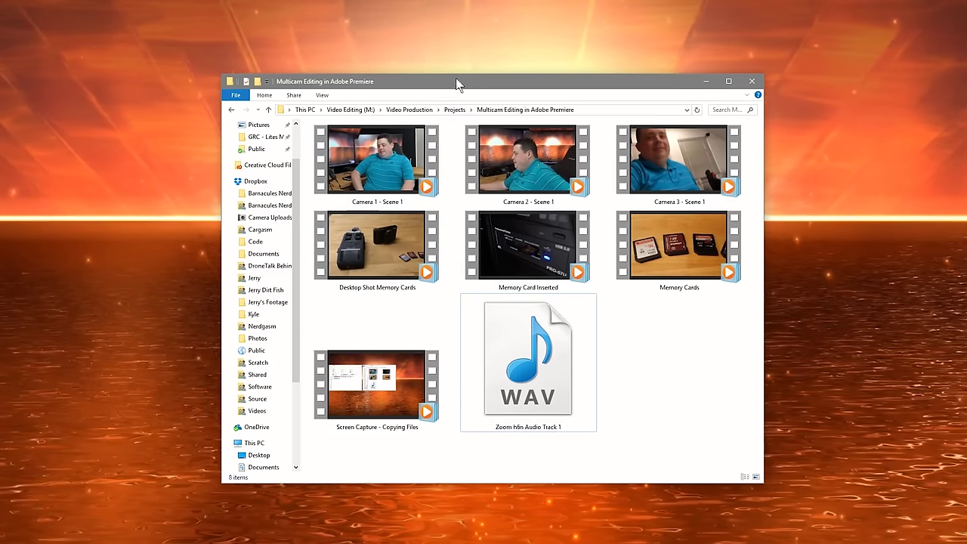
Drag the 'Multicam Editing in Adobe Premiere' folder window into position
drag(456, 78, 443, 78)
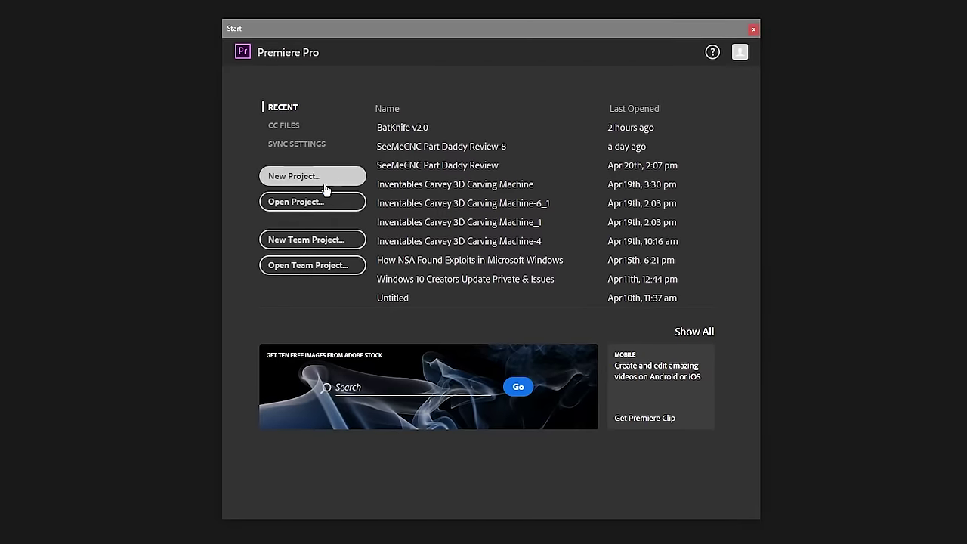
Begin a new Premiere project from the Start screen for the Multicam Editing Tutorial
click(325, 186)
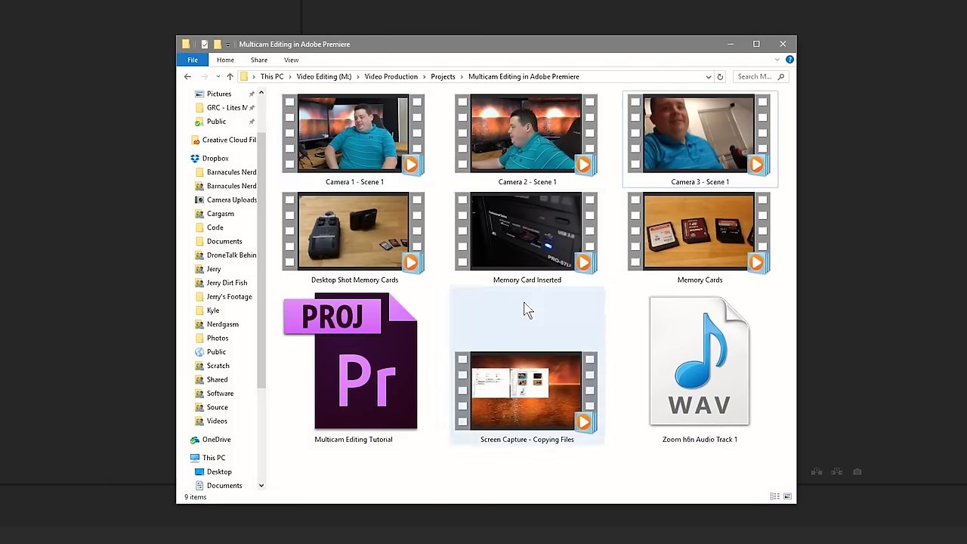
Import Camera 1–3 and the Zoom h6n WAV into the Project panel, then select all four
click(354, 145)
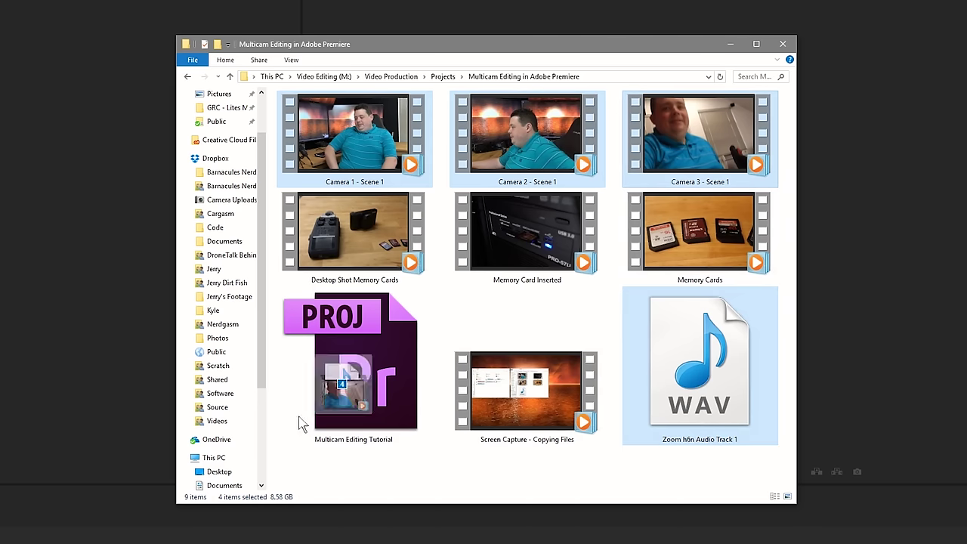
drag(301, 425, 0, 543)
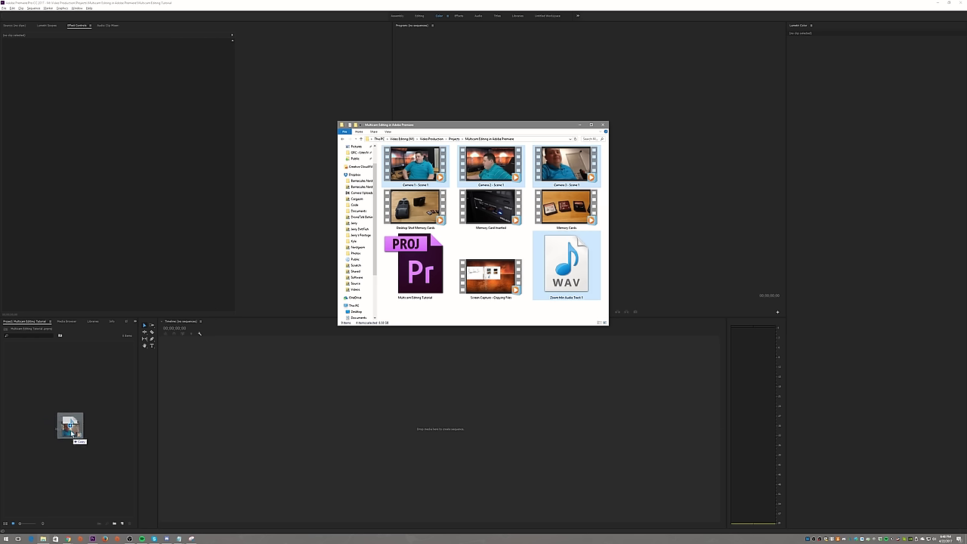
drag(64, 421, 65, 422)
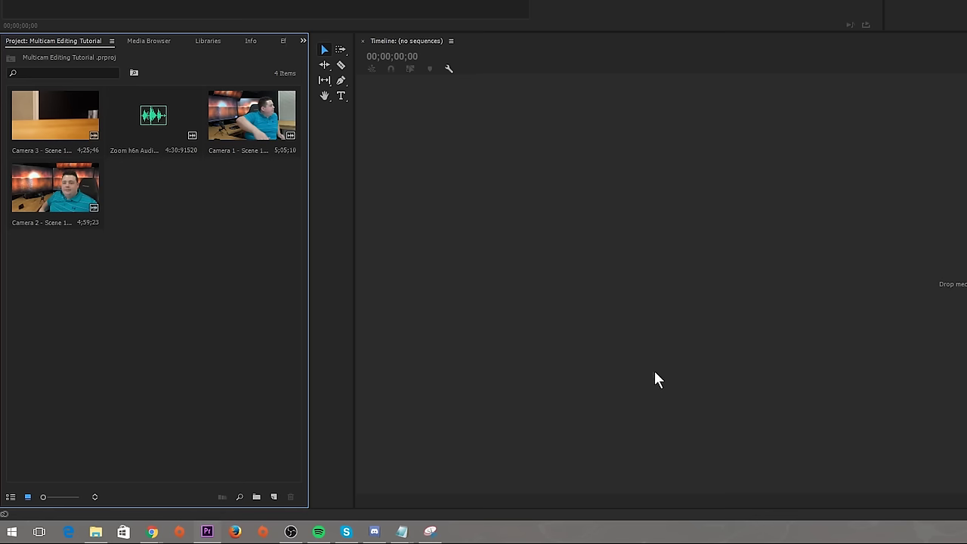
drag(274, 249, 89, 142)
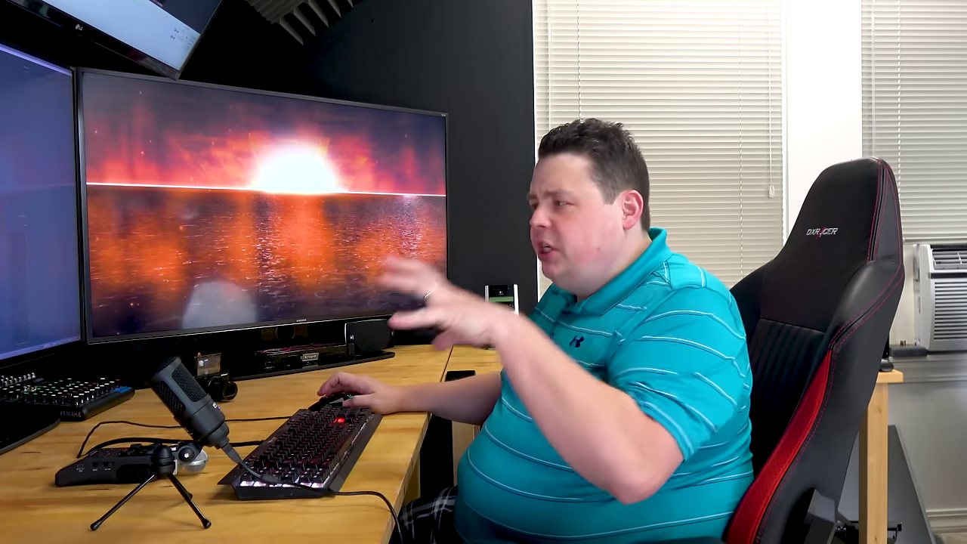
Create a multi-camera source sequence from the selected clips with Audio as the synchronize point
right_click(124, 176)
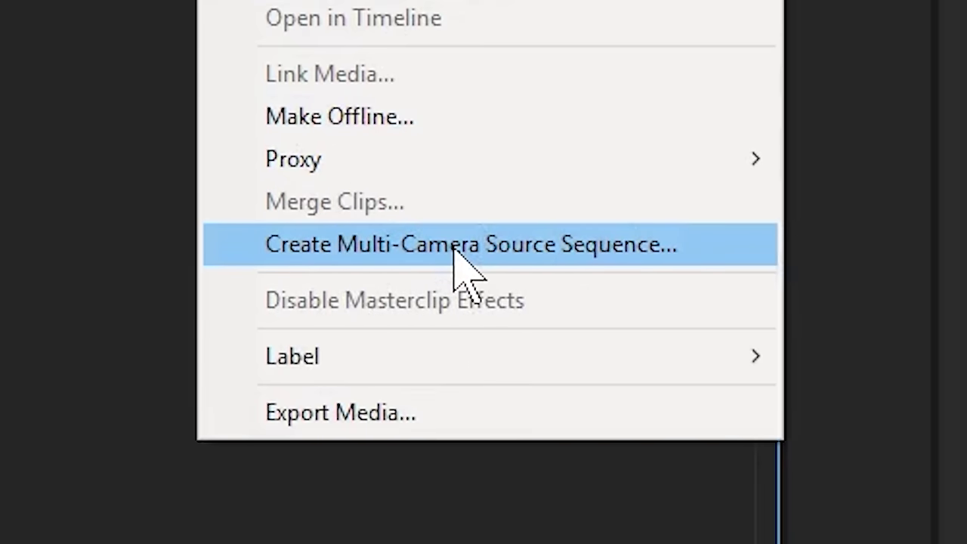
click(455, 248)
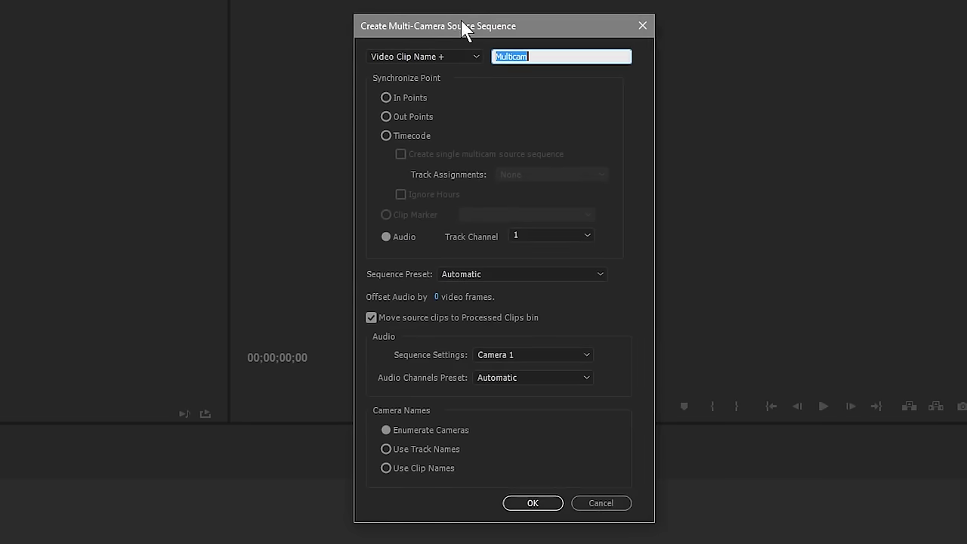
drag(463, 30, 365, 51)
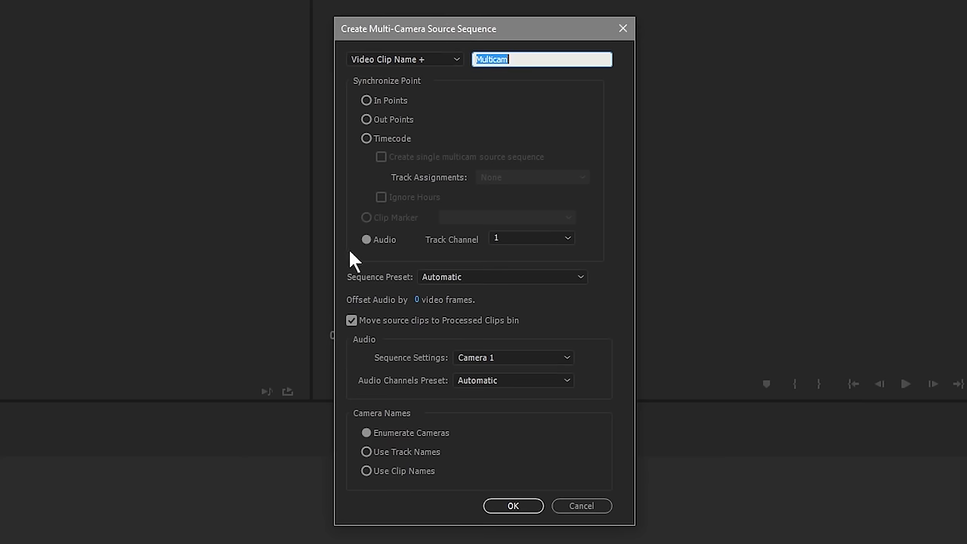
click(366, 240)
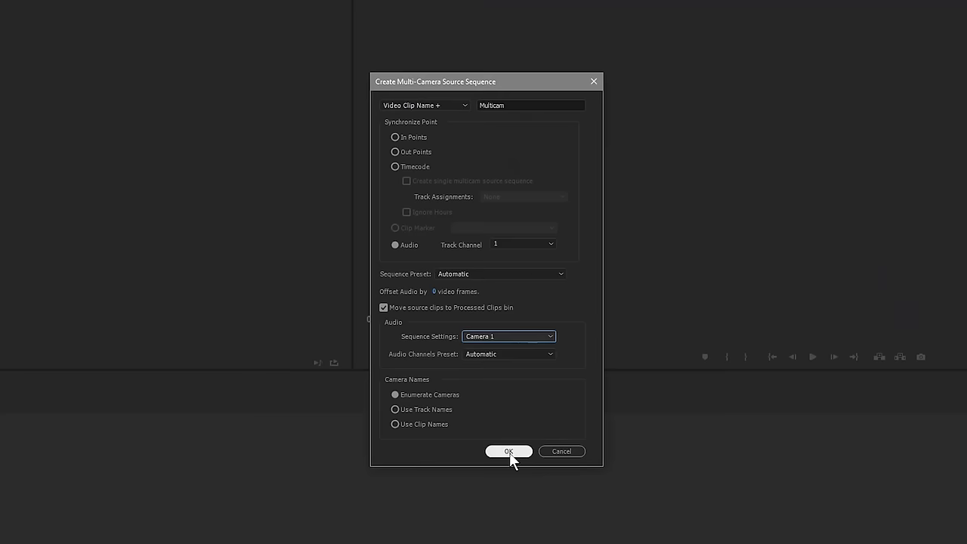
Build the multicam clip, make a sequence from it, scrub the footage, then open the multicam clip
click(510, 452)
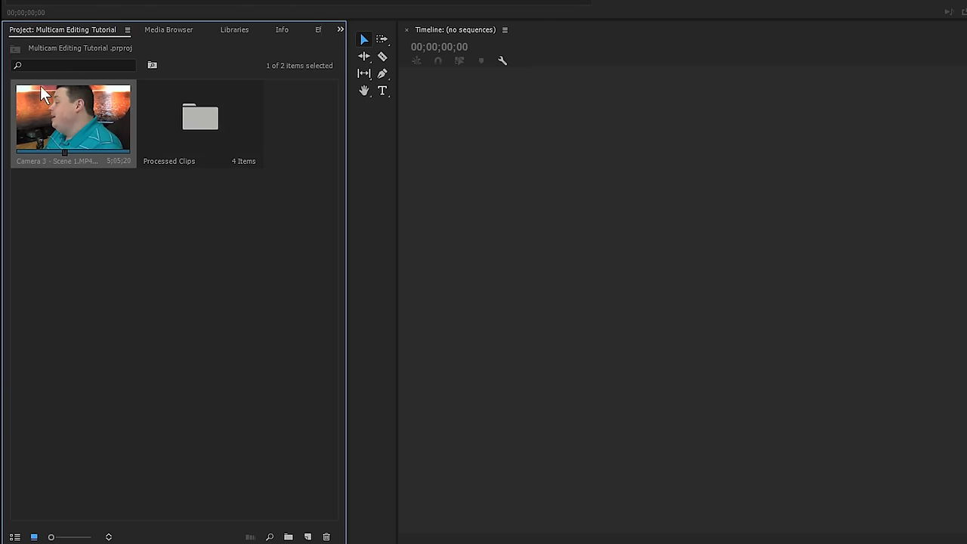
drag(689, 254, 698, 254)
drag(295, 335, 422, 331)
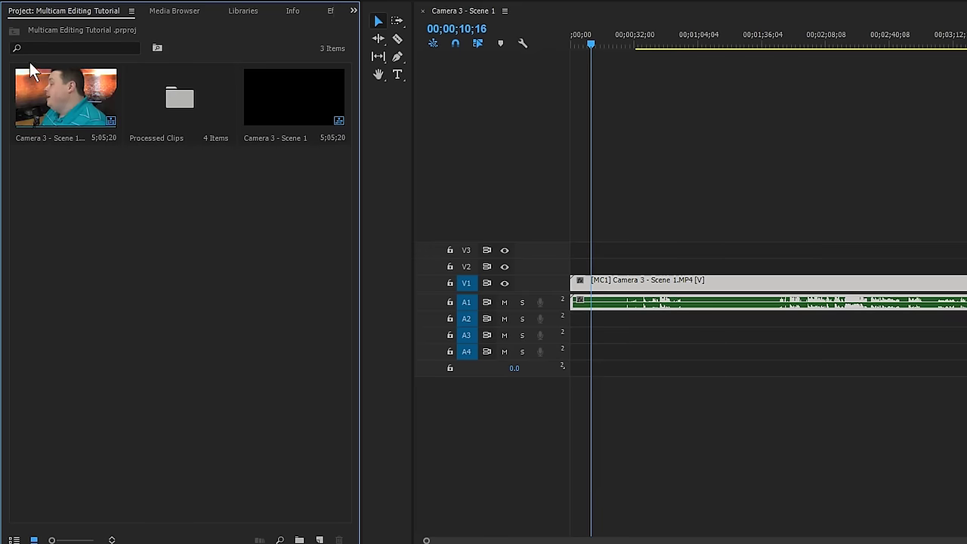
double_click(59, 98)
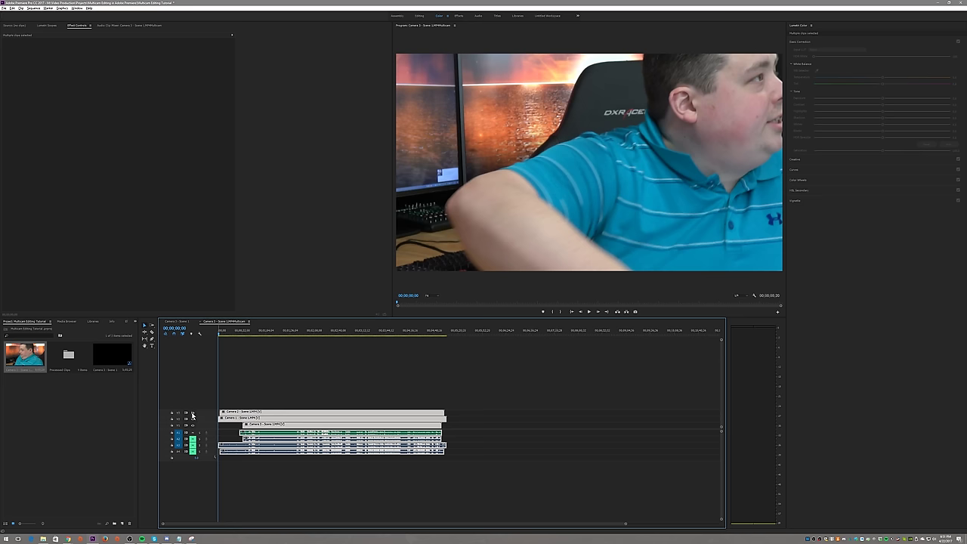
Toggle the V1–V3 output eyes to view the table, computer, behind and side angles
click(193, 415)
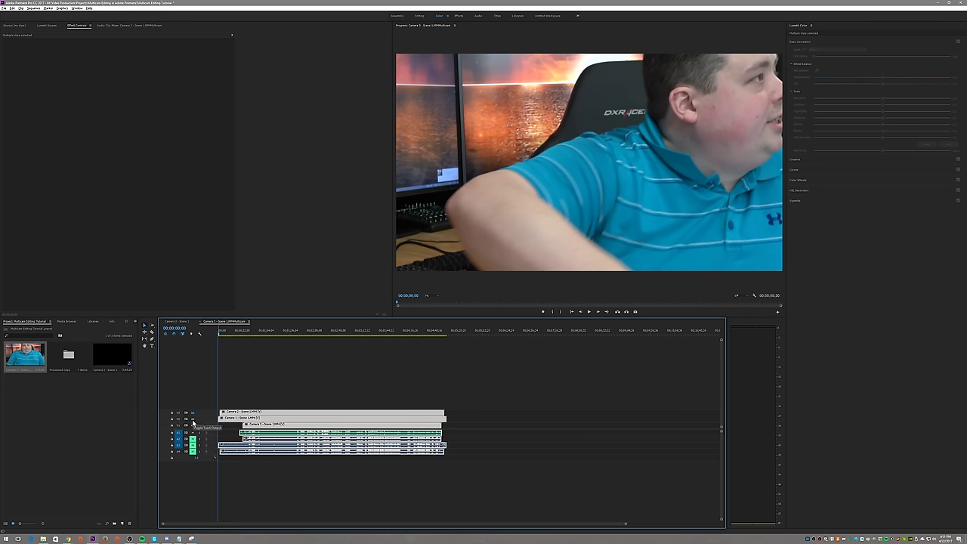
click(192, 420)
click(290, 333)
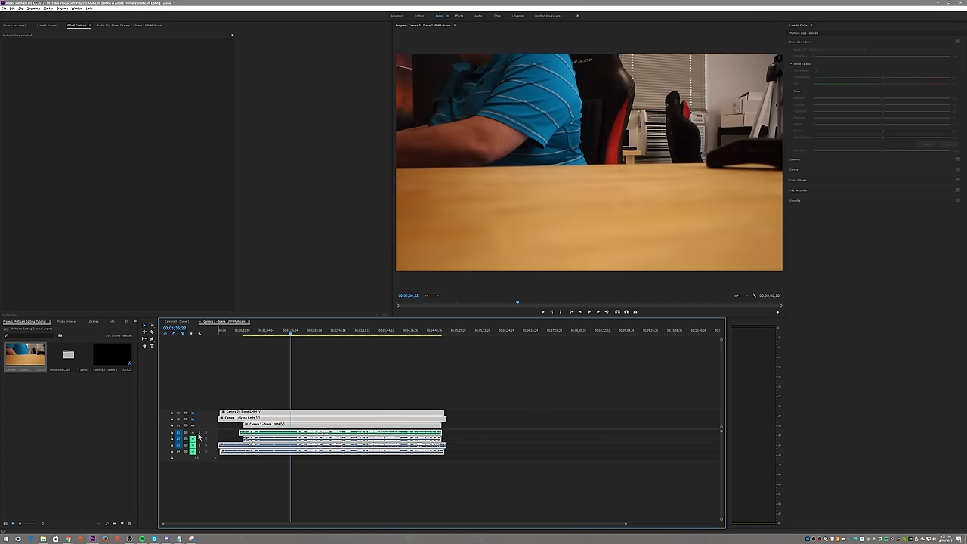
click(193, 427)
click(192, 414)
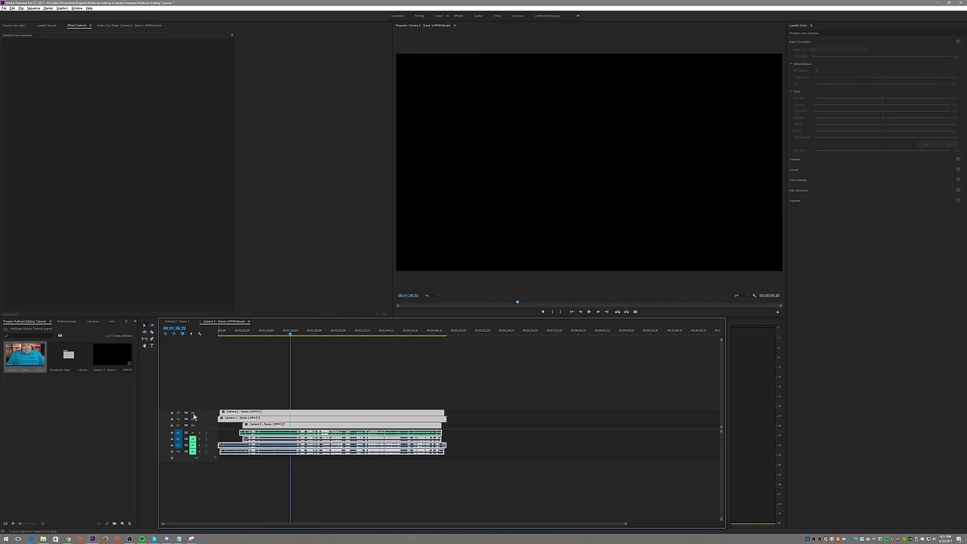
click(193, 423)
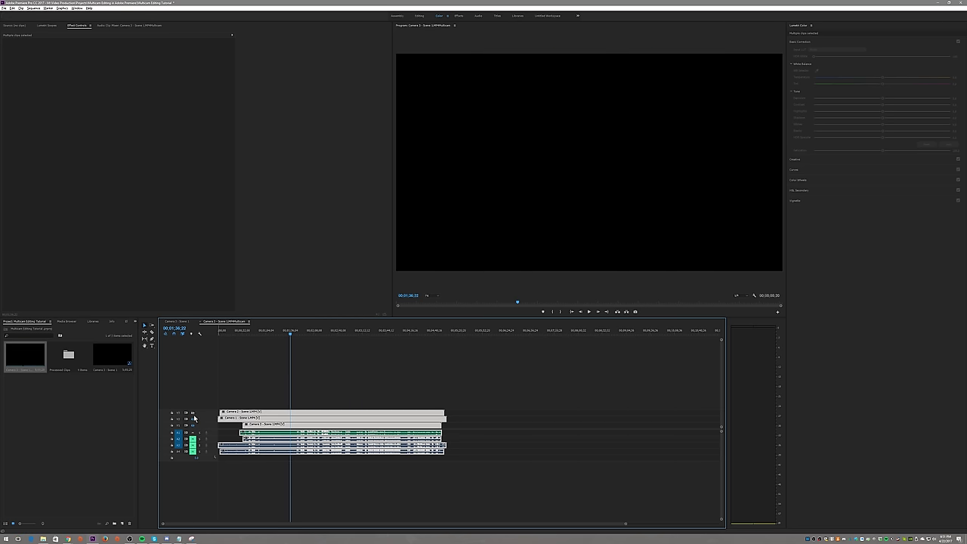
click(194, 415)
click(192, 415)
click(192, 425)
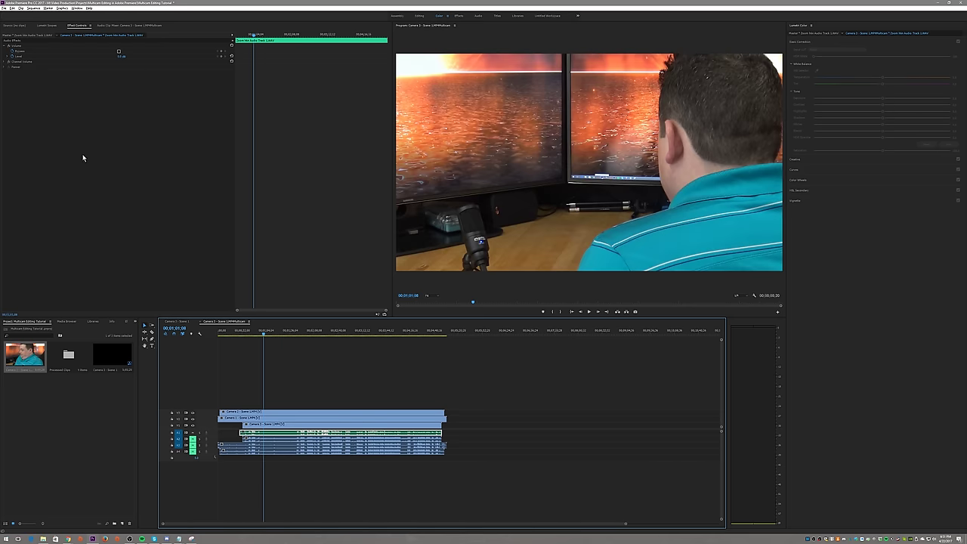
Set the sequence to RED Cinema editing mode, 29.97 fps timebase and 3840-pixel frame width
click(34, 9)
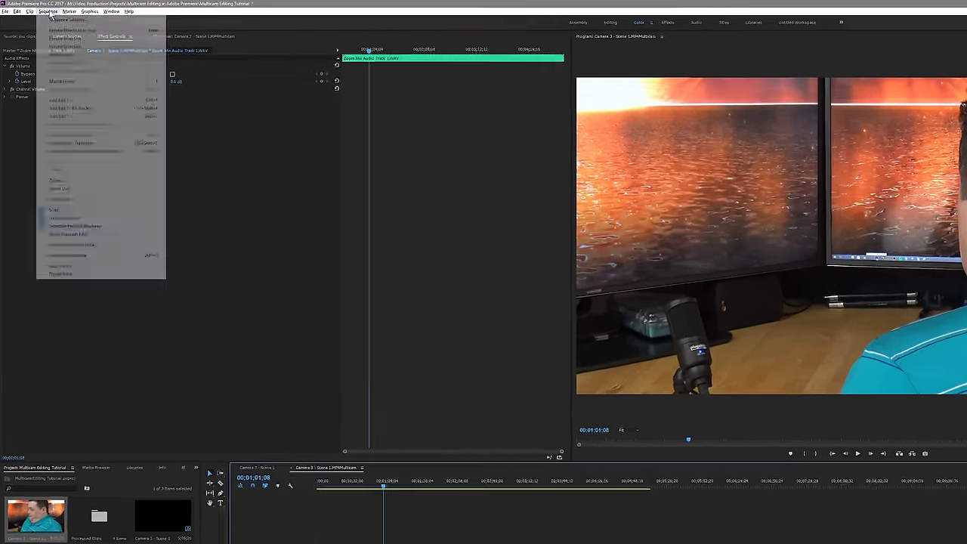
click(45, 15)
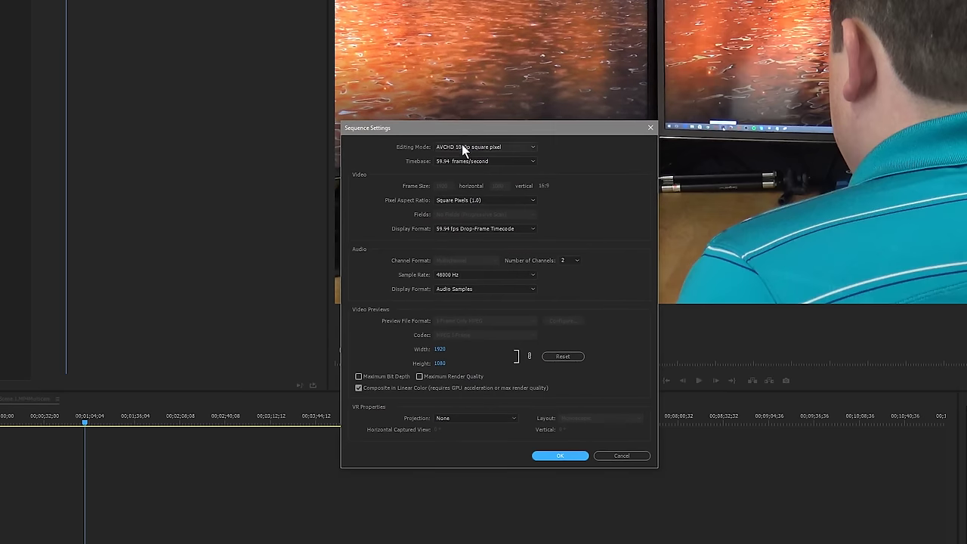
click(873, 353)
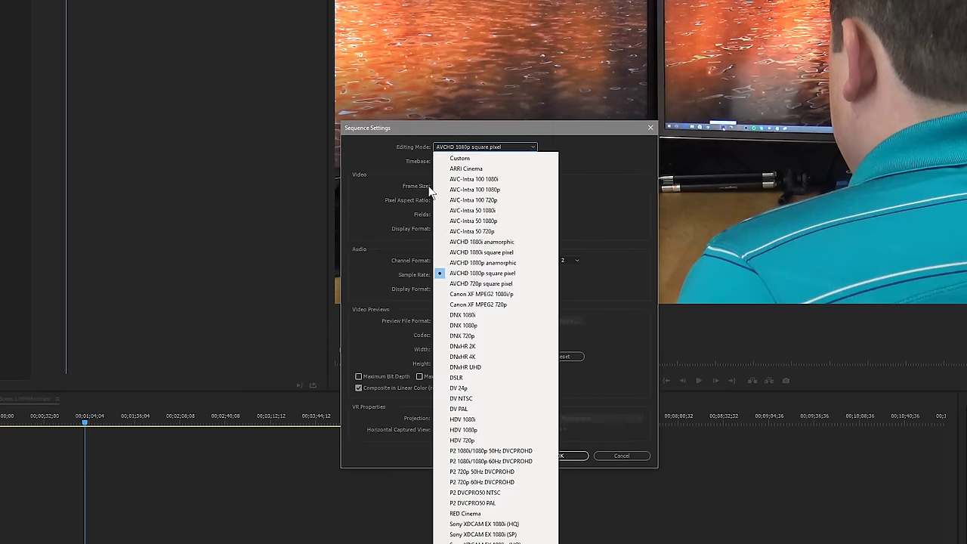
click(484, 514)
click(454, 163)
click(462, 202)
click(449, 185)
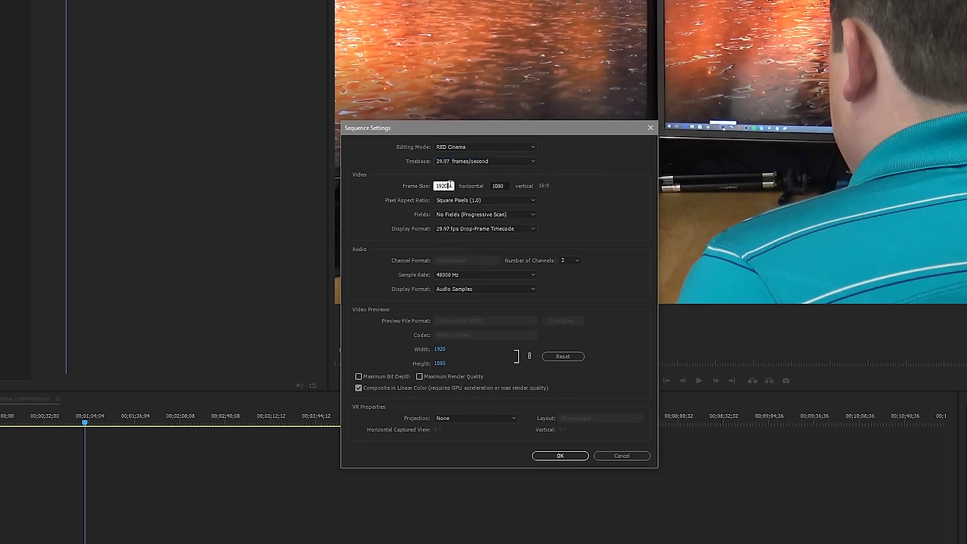
text(3840)
key(Tab)
text(2)
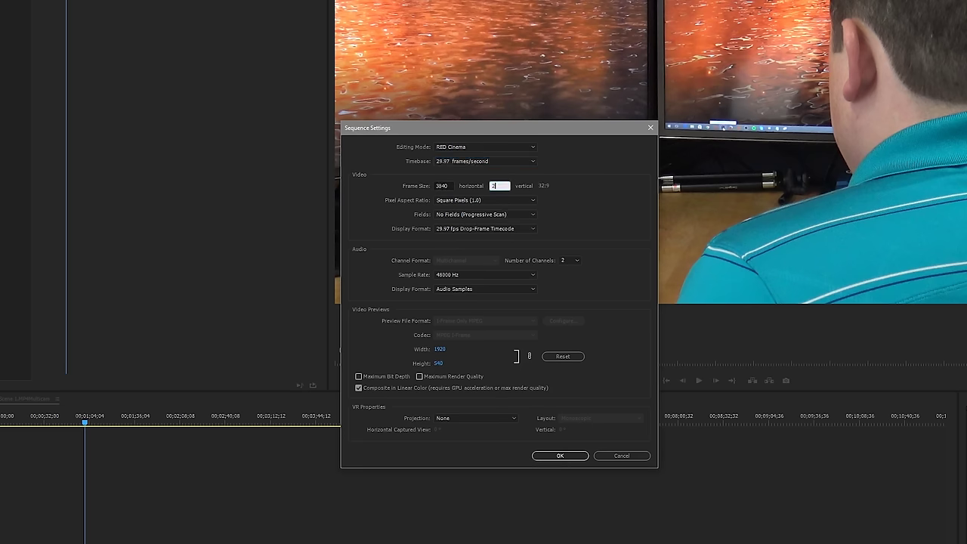
key(Return)
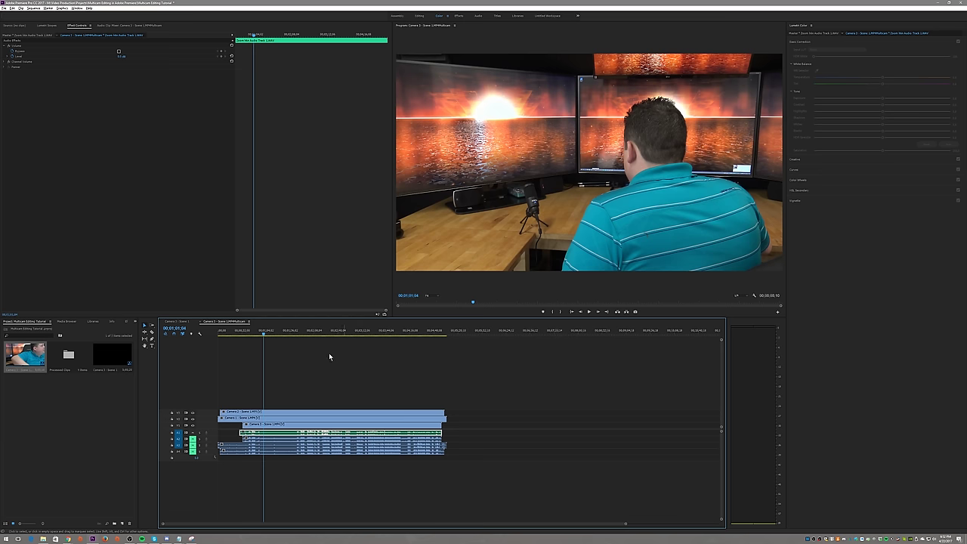
Move slightly later in the sequence and toggle the top camera track to compare angles
click(281, 338)
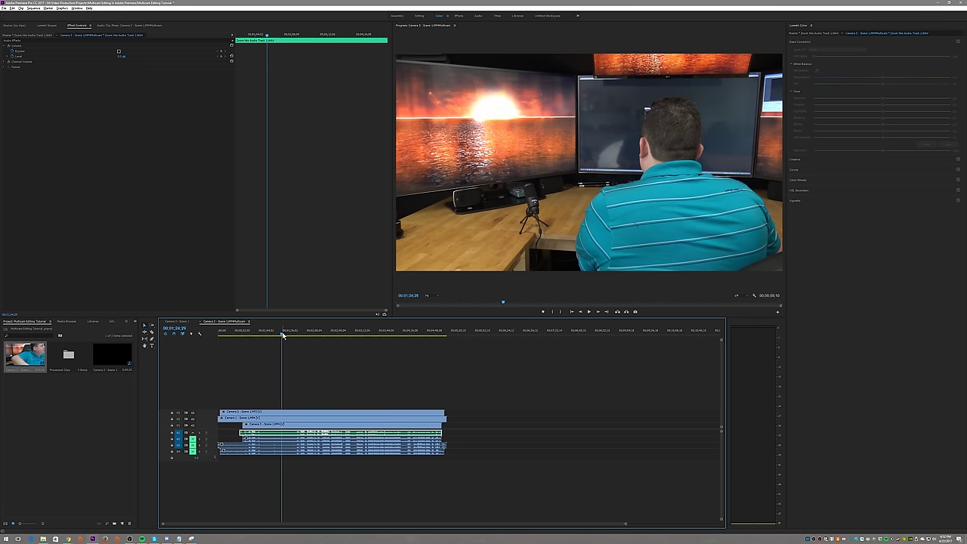
click(194, 414)
click(194, 415)
click(194, 414)
click(194, 415)
click(195, 415)
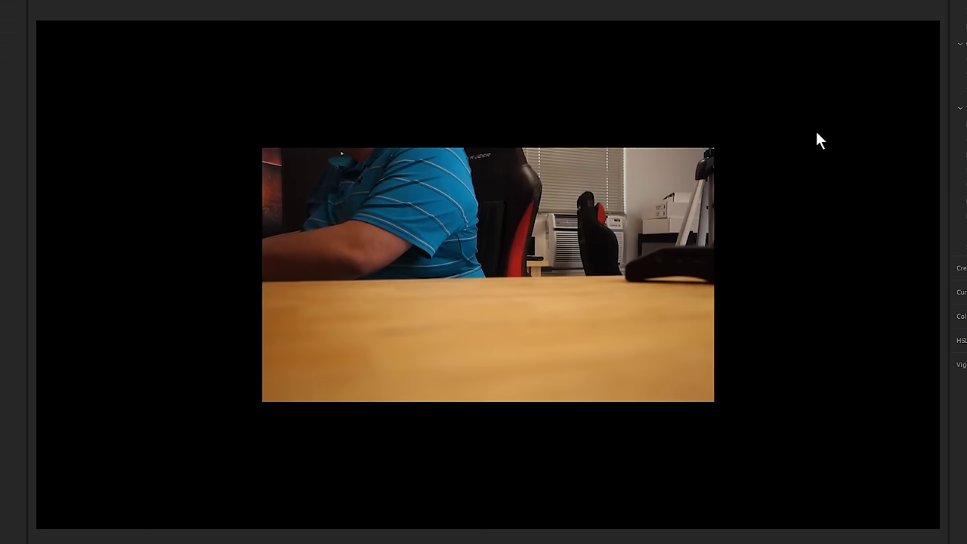
Set the Camera 3 clip's Scale to 100 in Effect Controls
click(502, 281)
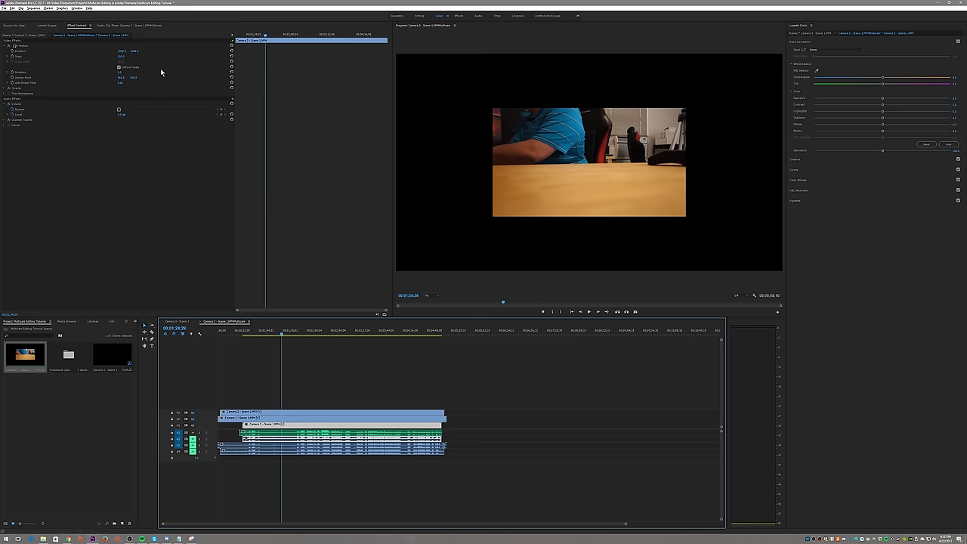
click(122, 57)
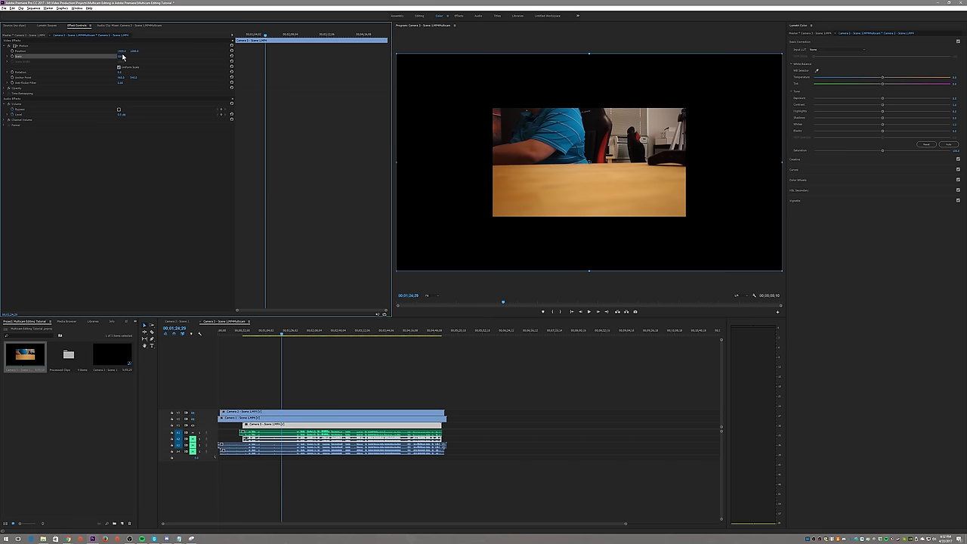
text(100)
key(Return)
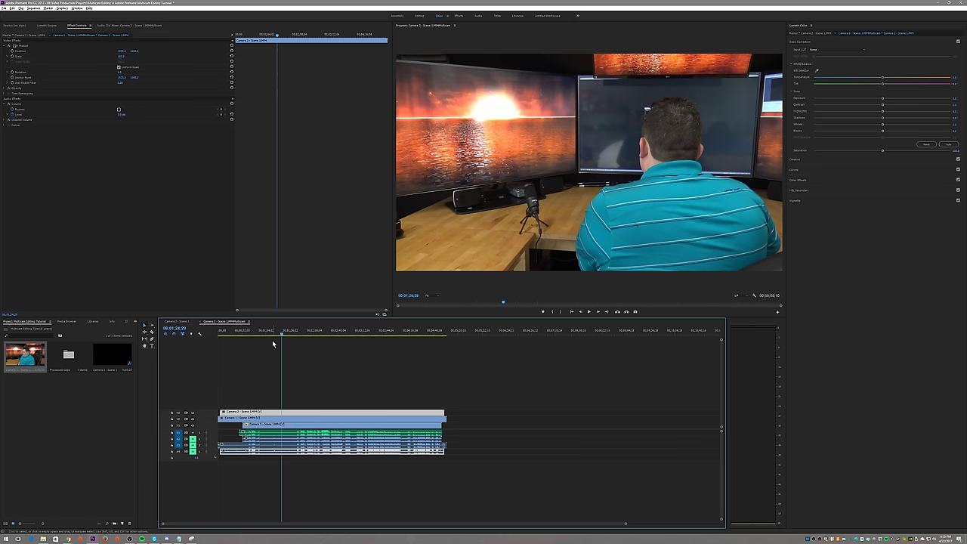
Scrub through the sequence and apply Lumetri Basic Correction Auto to the Camera 2 clip
click(267, 330)
click(320, 331)
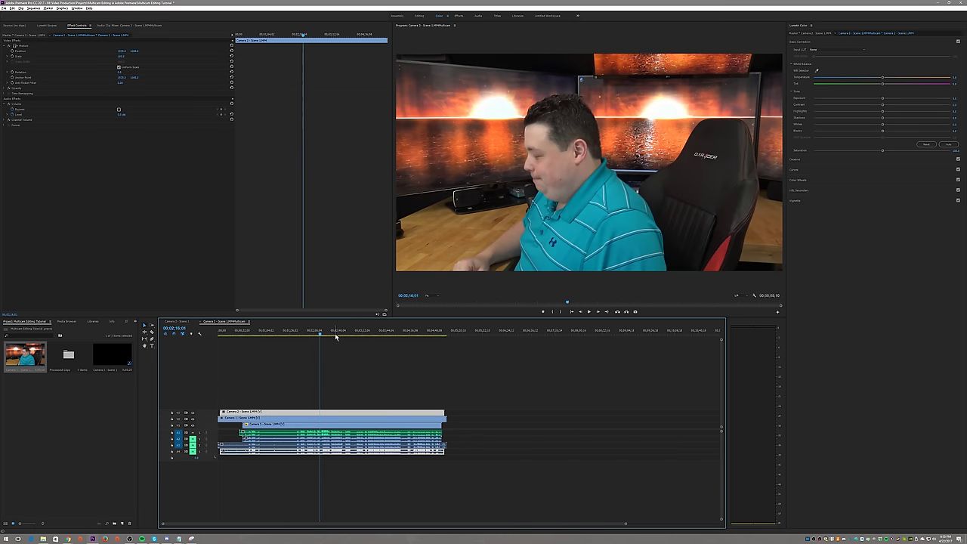
click(402, 332)
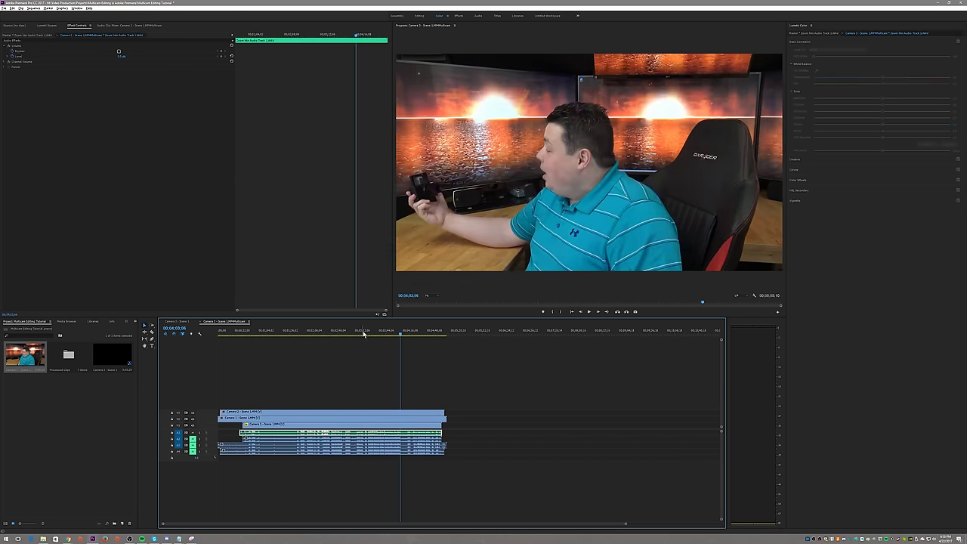
click(368, 331)
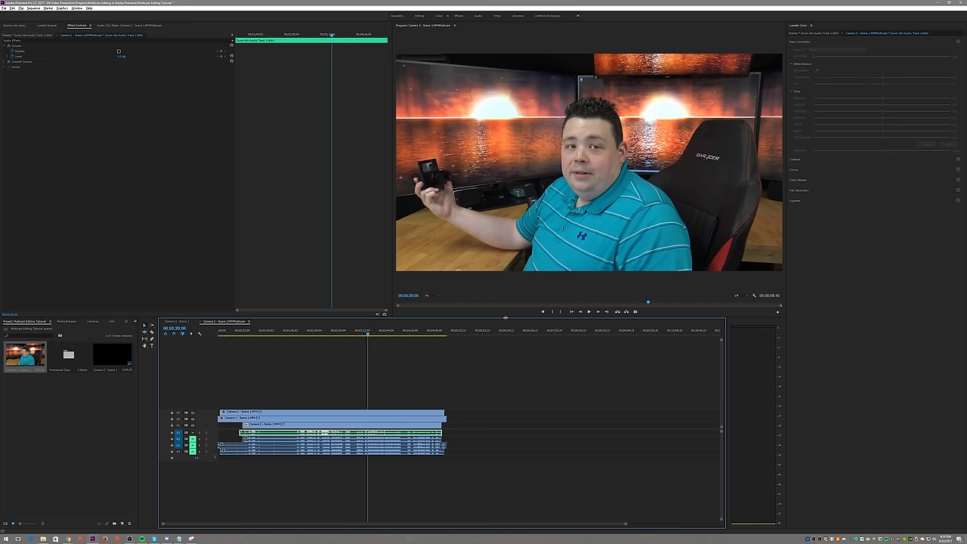
click(281, 411)
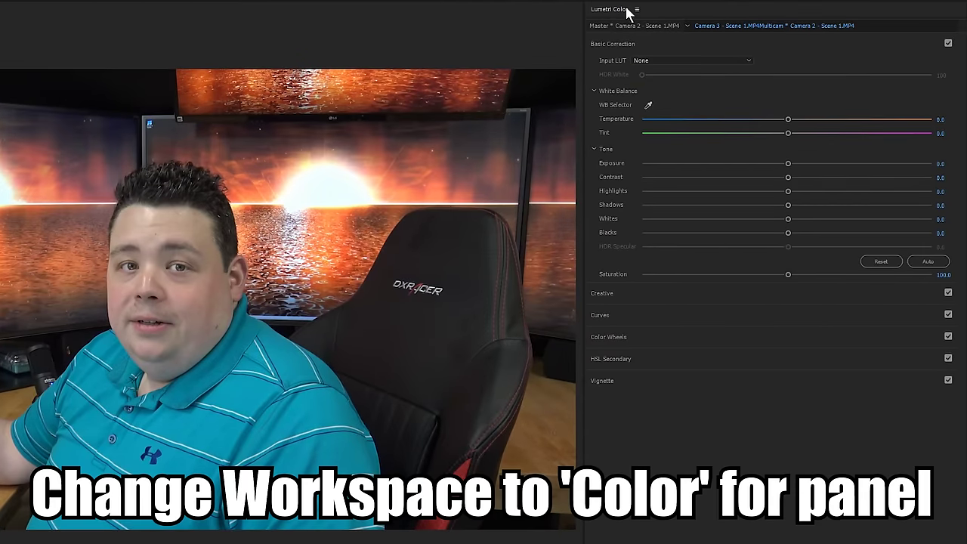
click(924, 259)
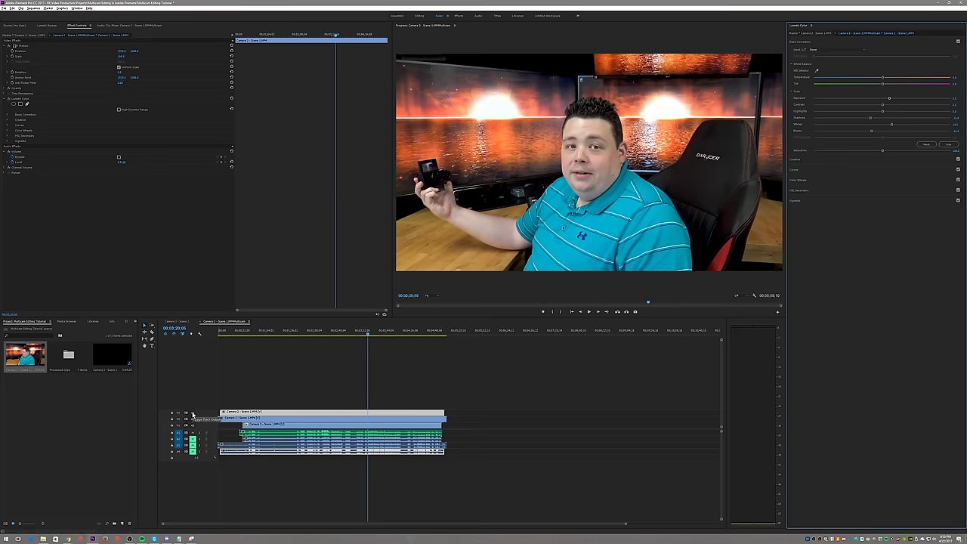
Hide Camera 2, auto-correct Camera 1, then hide Camera 1 to reveal Camera 3
click(192, 413)
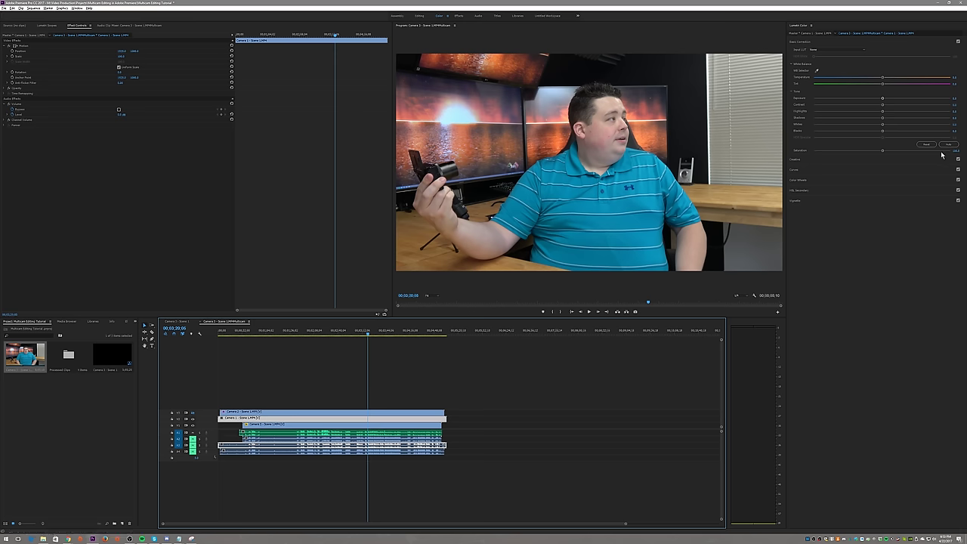
click(948, 144)
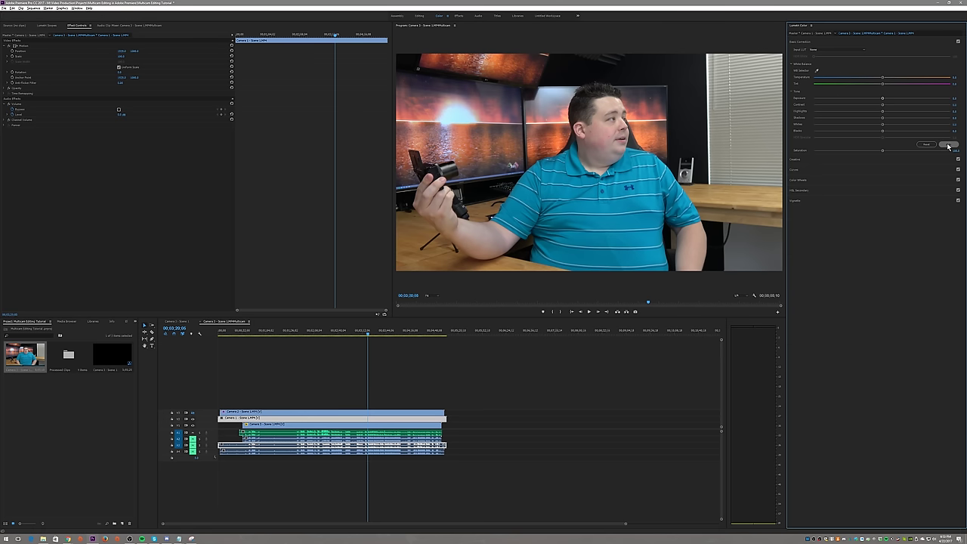
click(193, 417)
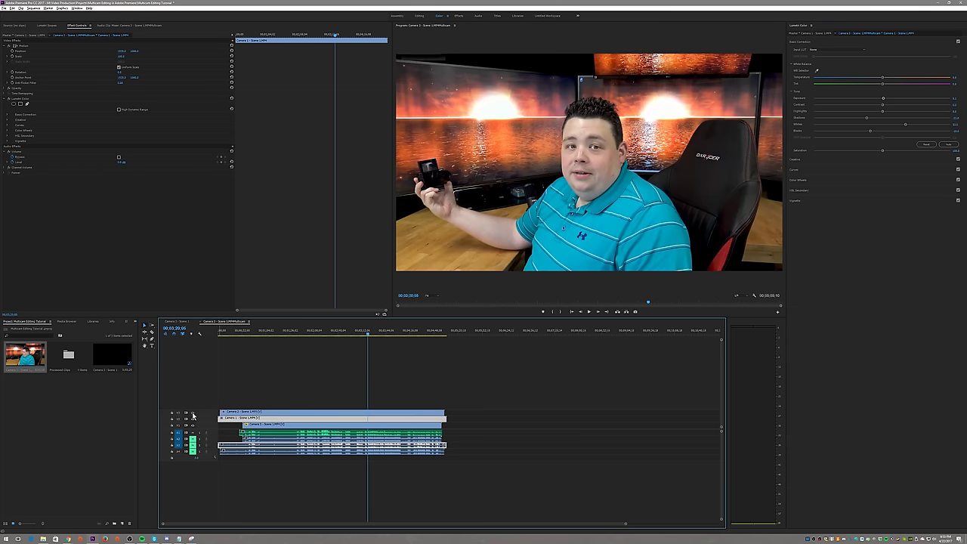
click(193, 417)
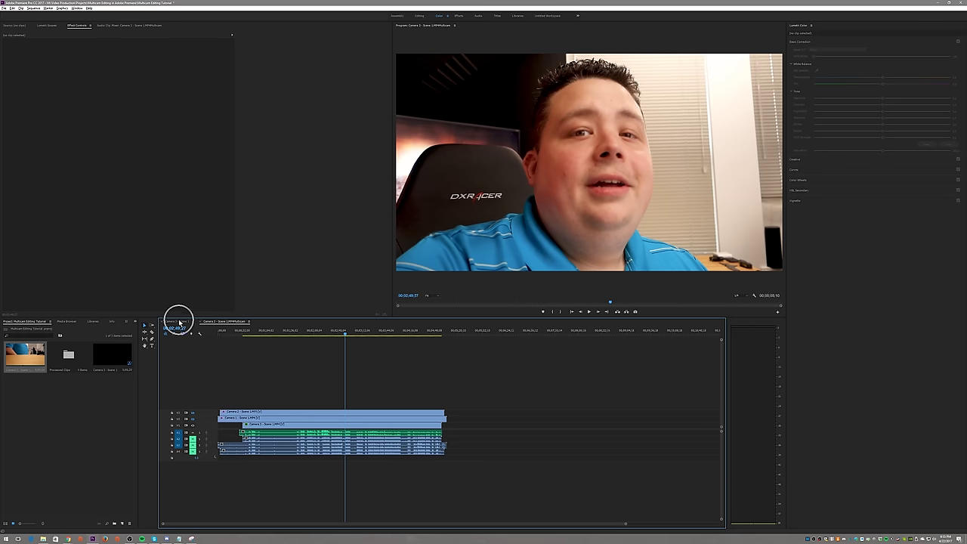
Open the Camera 3 - Scene 1 sequence and find the frame where the black opening ends
click(180, 323)
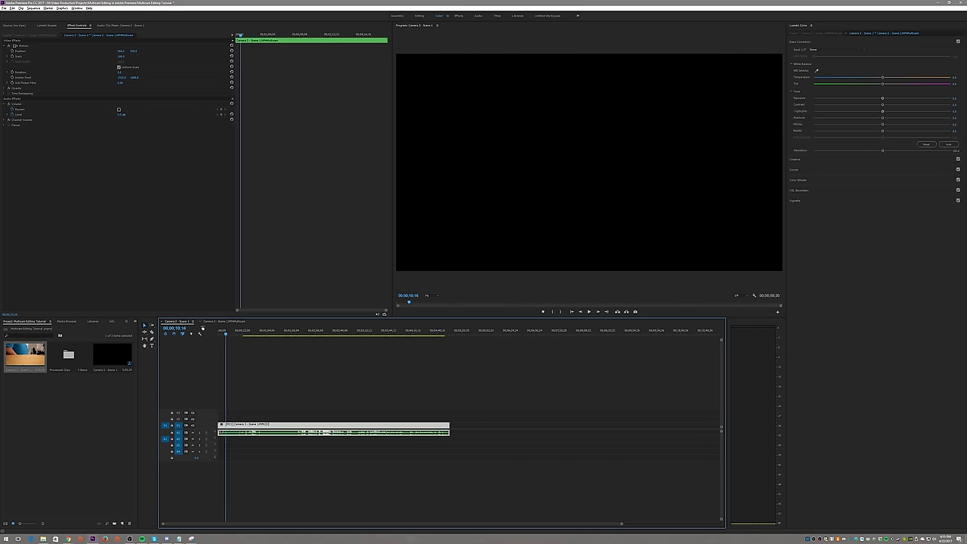
click(266, 335)
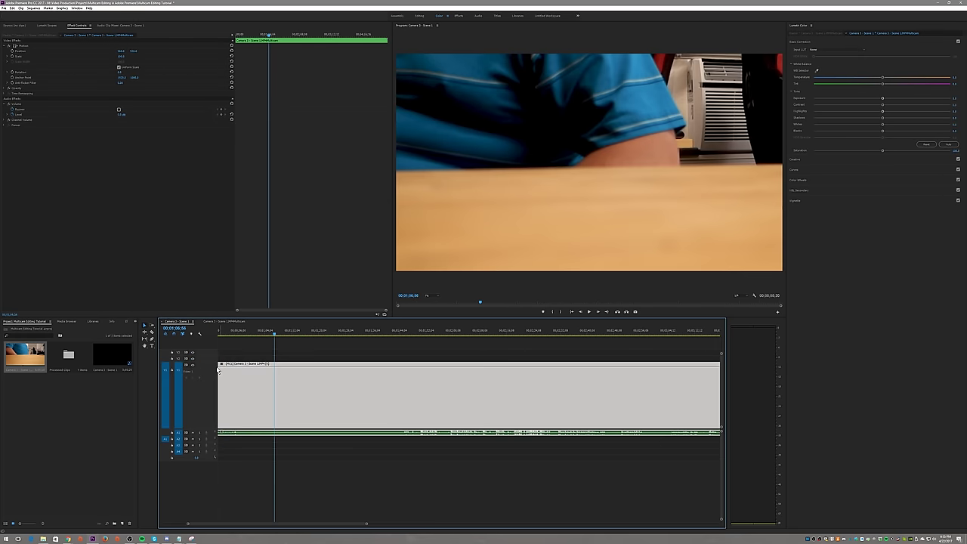
double_click(211, 435)
key(minus)
key(minus)
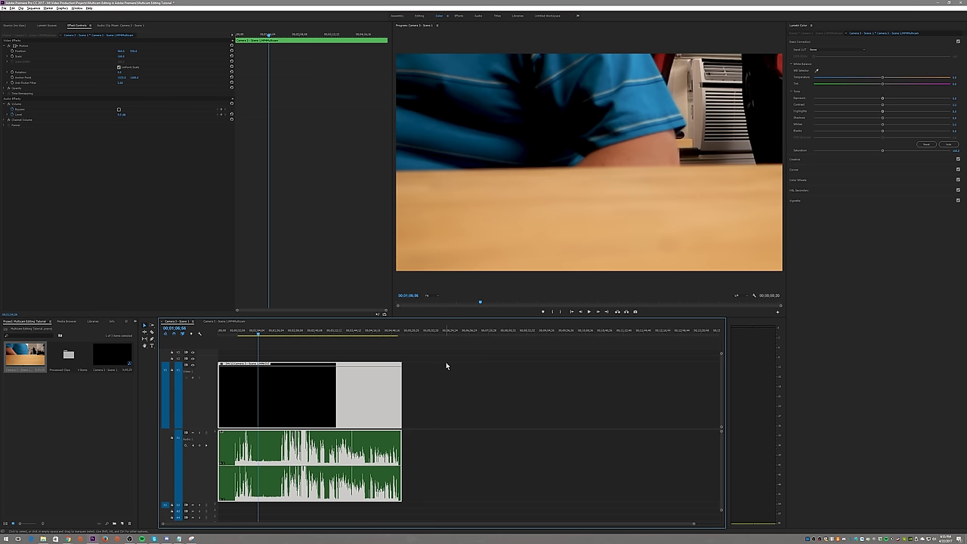
click(291, 334)
drag(306, 337, 280, 335)
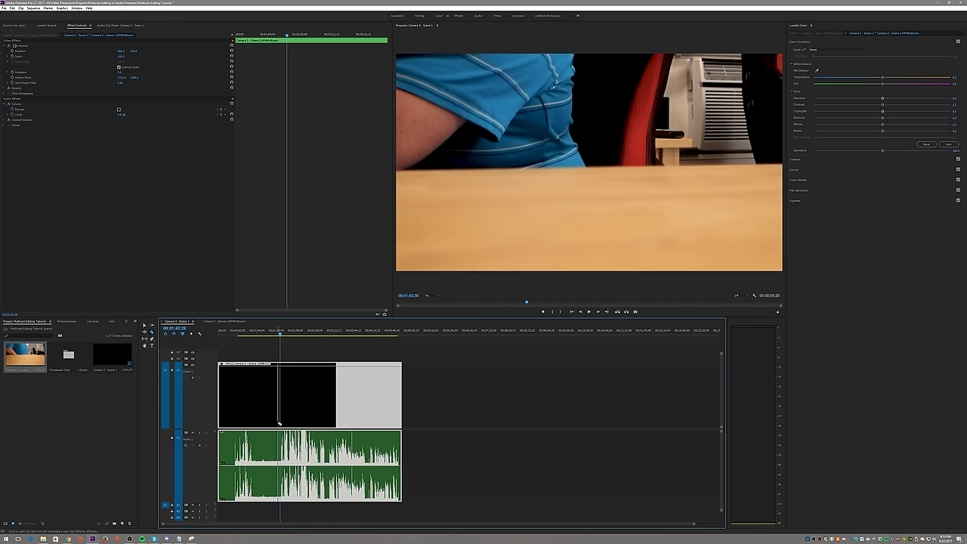
Split the clip there, delete the black opening, and slide the footage to the sequence start
click(281, 423)
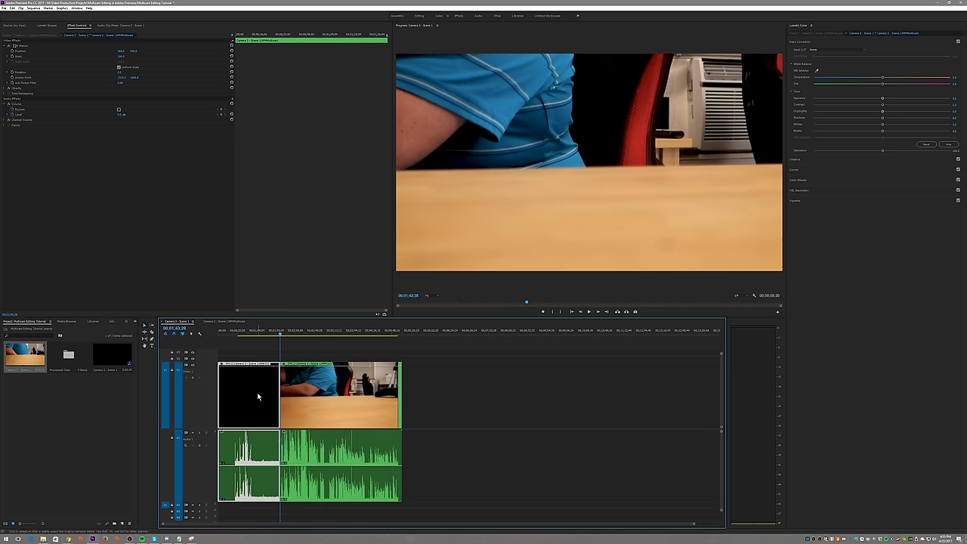
click(257, 396)
key(Delete)
drag(301, 392, 232, 394)
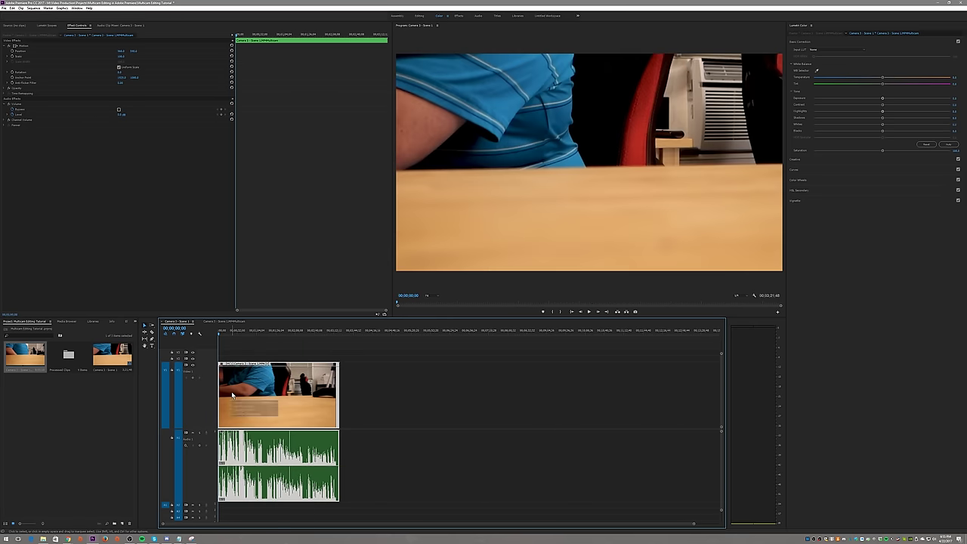
Play back the trimmed sequence to check it, then return to the multicam sequence
key(ctrl+z)
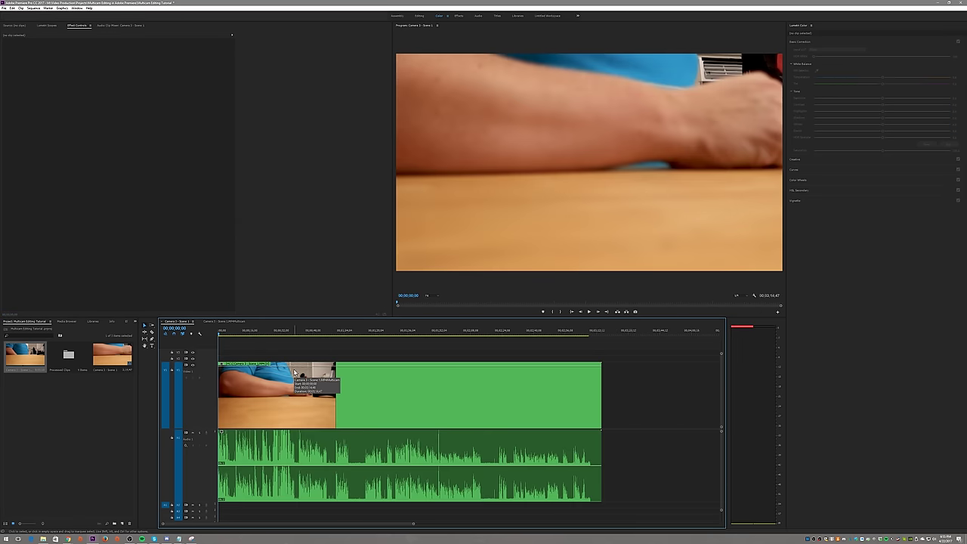
key(space)
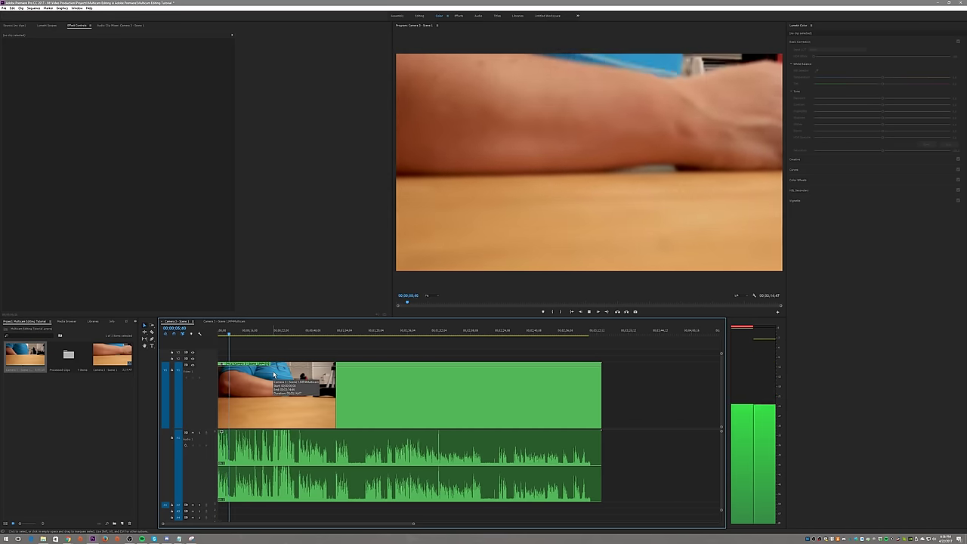
click(274, 375)
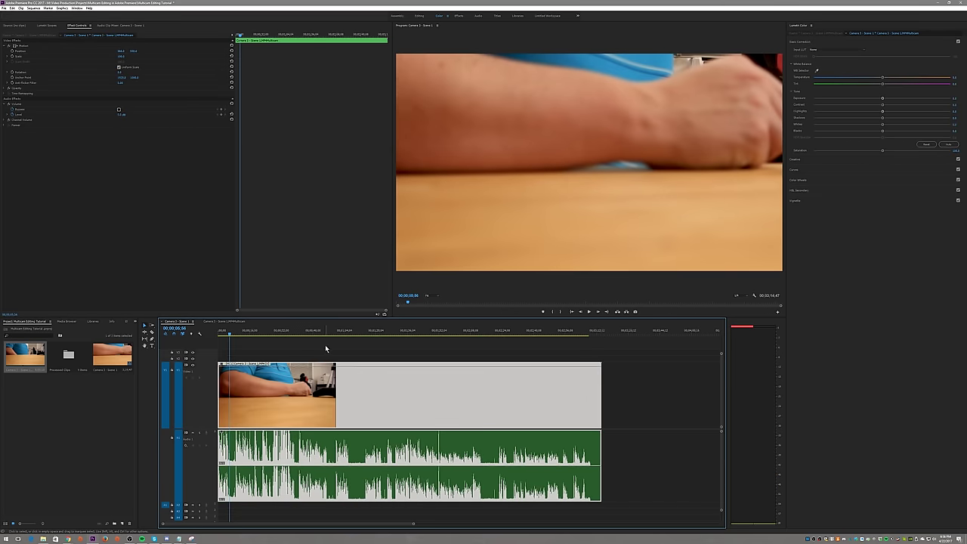
click(215, 322)
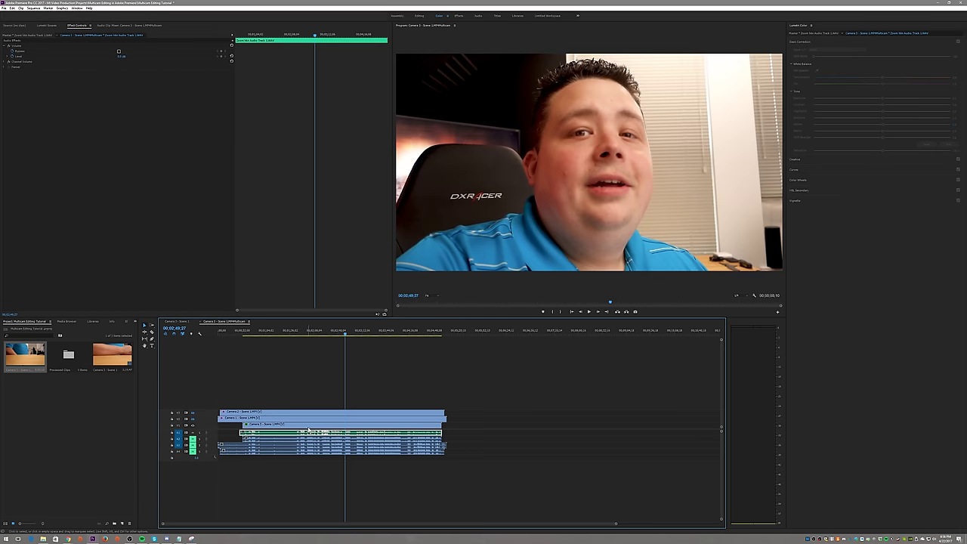
Select all the audio clips and expand audio tracks A1 through A4
drag(289, 459, 284, 432)
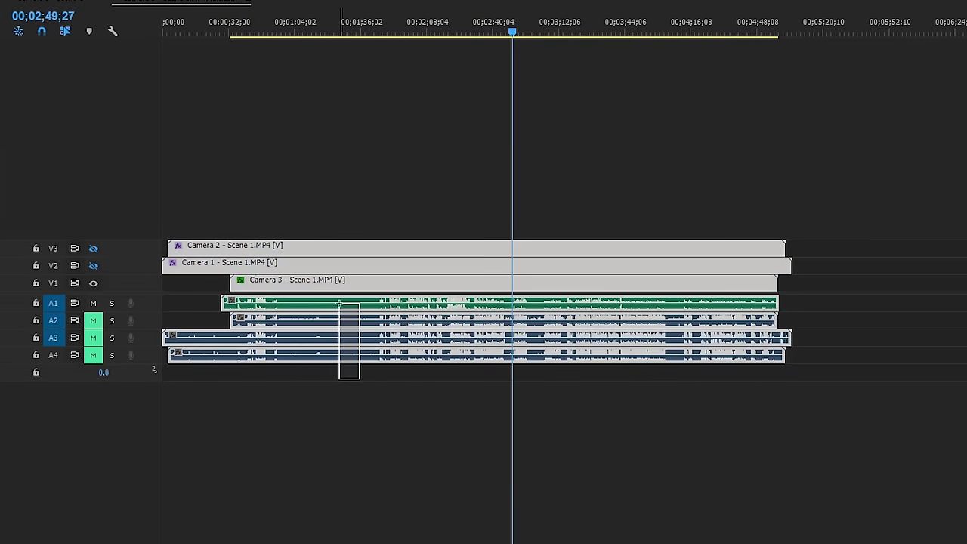
drag(340, 303, 340, 303)
double_click(142, 362)
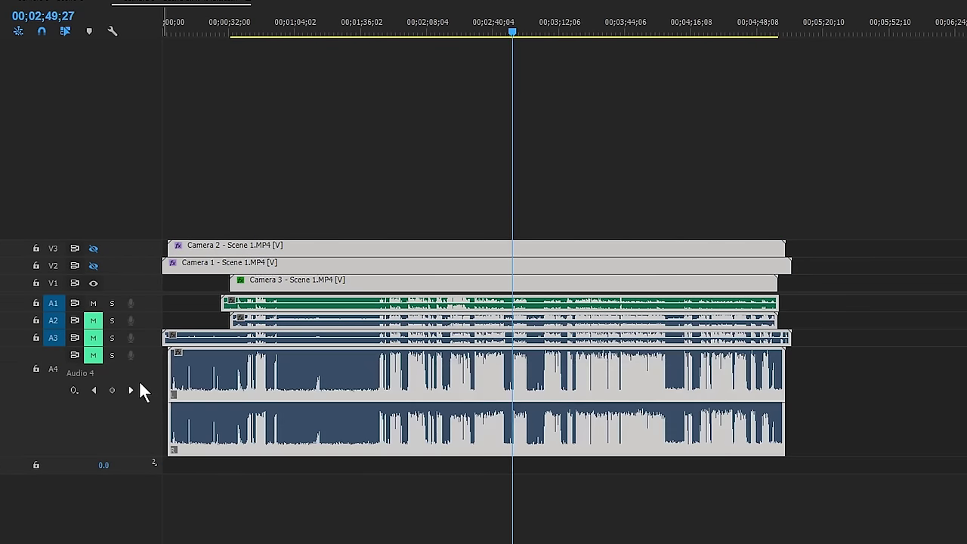
double_click(147, 341)
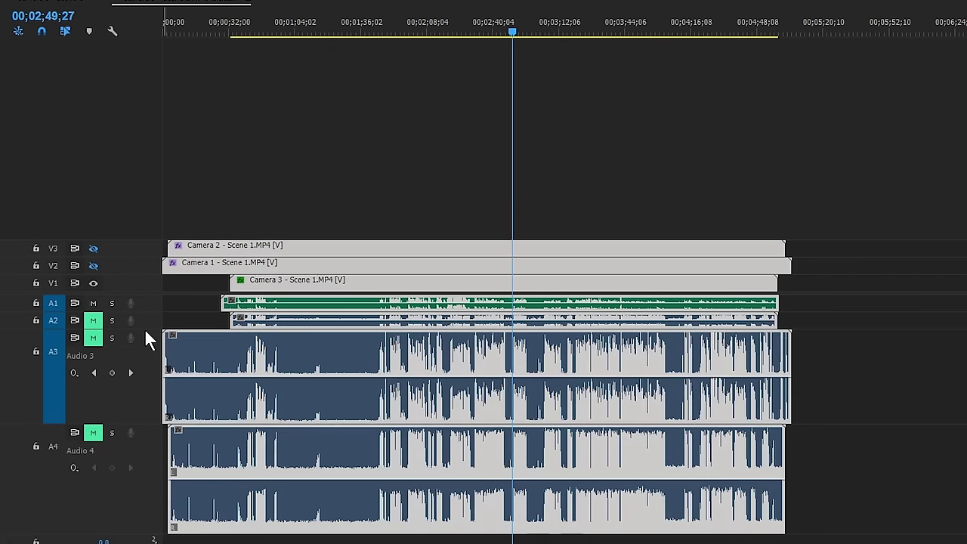
double_click(146, 325)
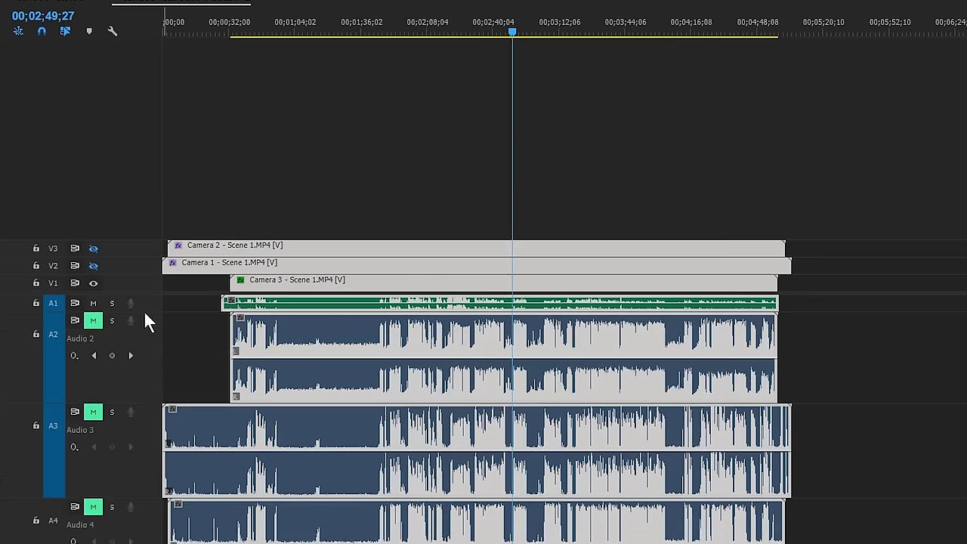
double_click(147, 305)
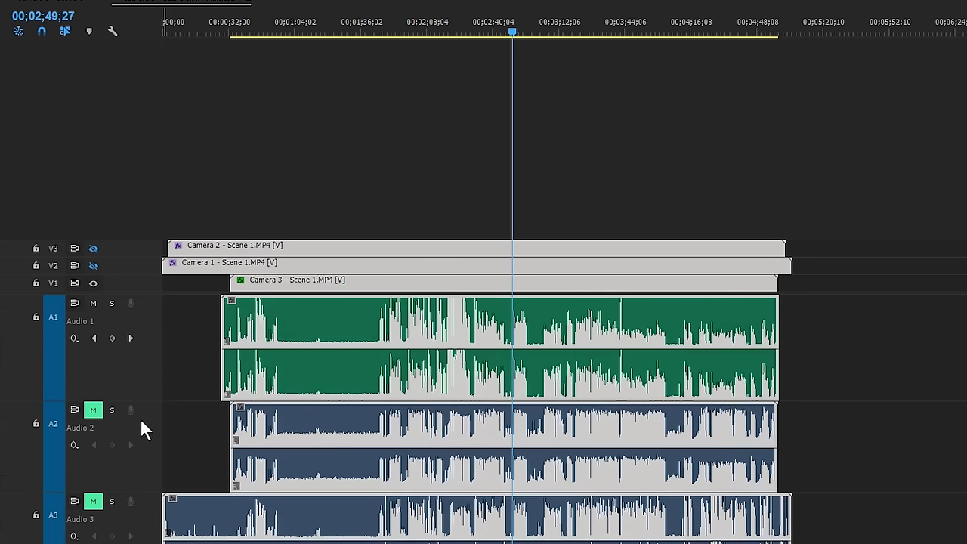
With the playhead near 1:51, mute Audio 1, 2 and 4, leaving only Audio 3 audible
click(394, 27)
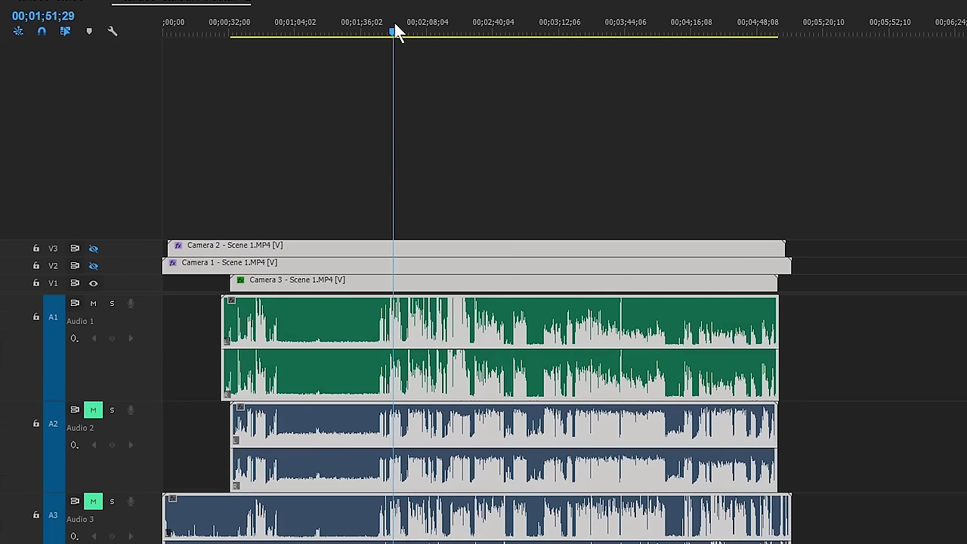
click(94, 303)
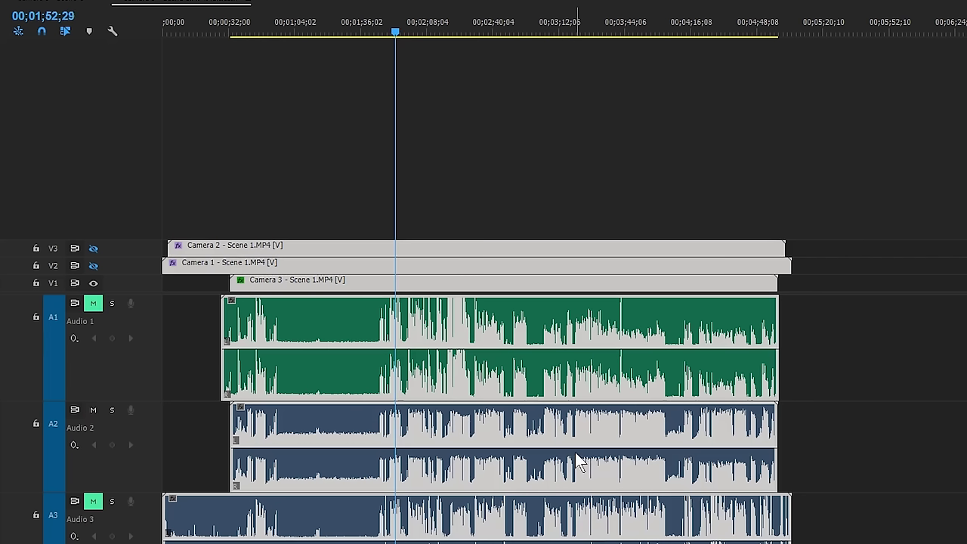
click(94, 410)
click(92, 501)
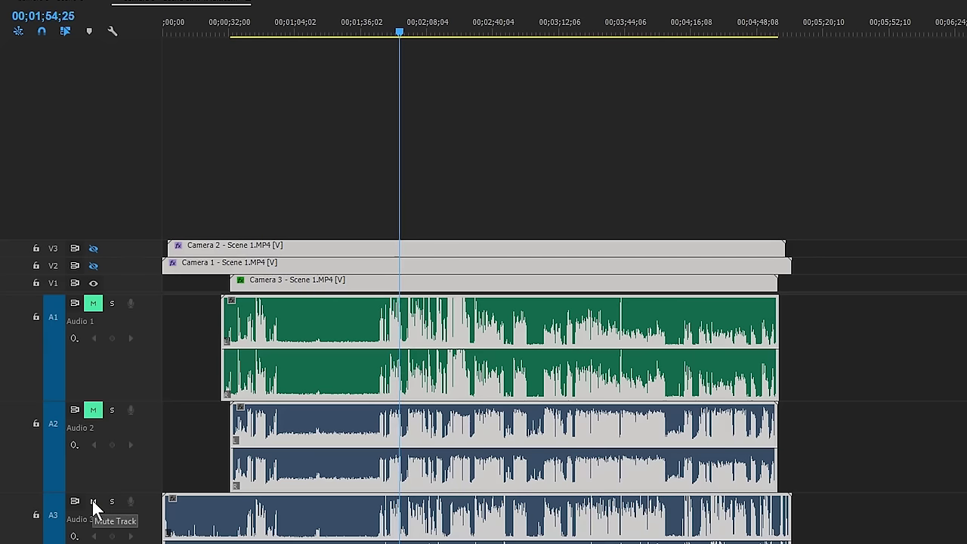
Zoom the timeline in around the playhead and switch to the Camera 3 - Scene 1 sequence
scroll(484, 409, down, 1)
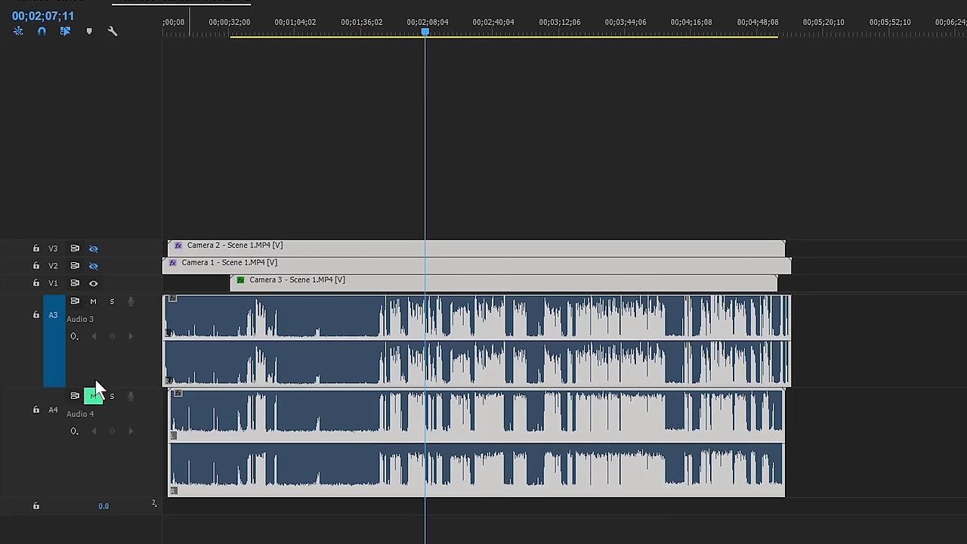
key(=)
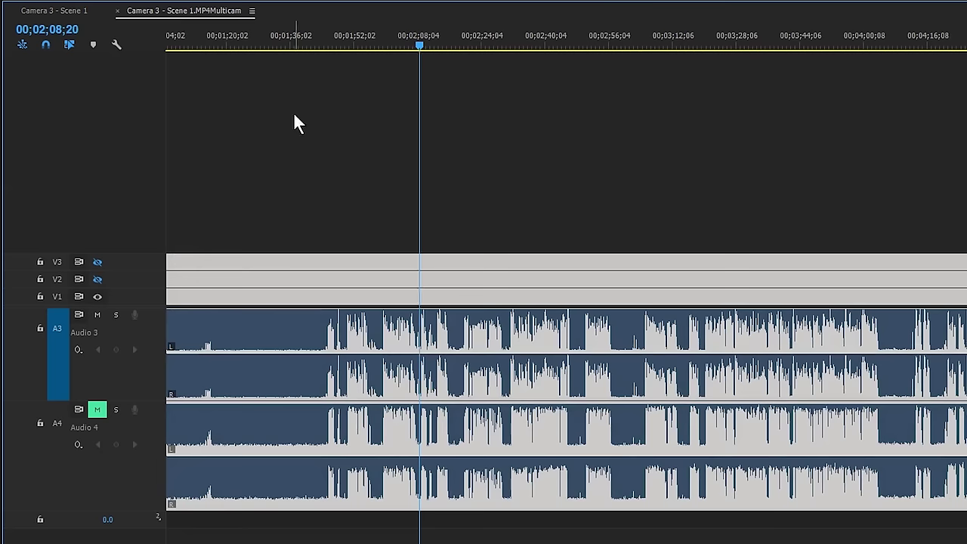
click(39, 11)
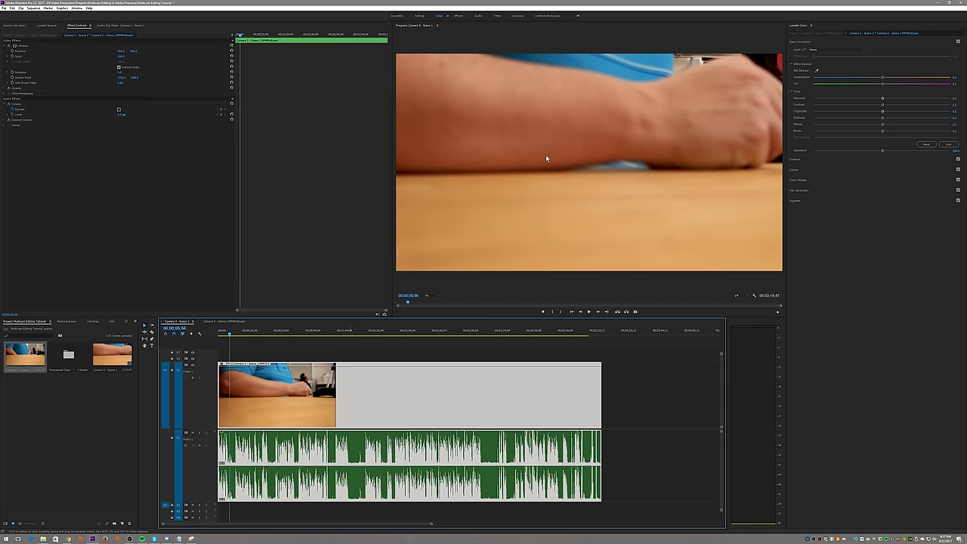
Set Sequence Settings to RED Cinema mode, 29.97 fps timebase and a 3840 × 2160 frame size
click(545, 158)
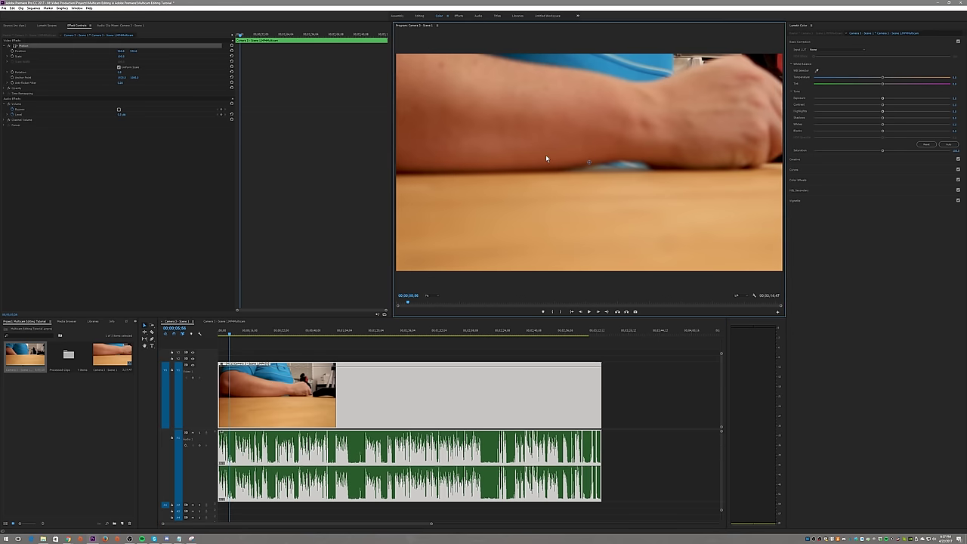
click(35, 9)
click(47, 15)
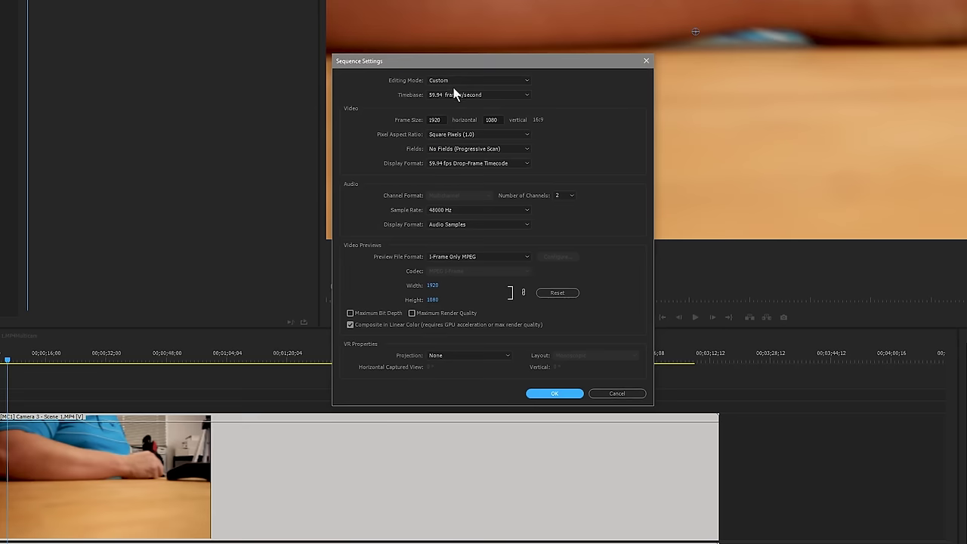
click(483, 80)
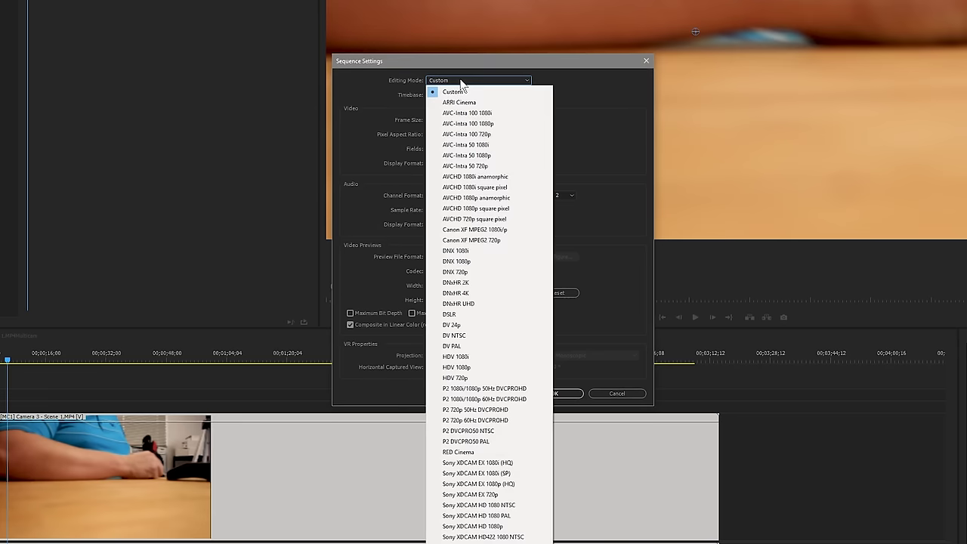
click(479, 452)
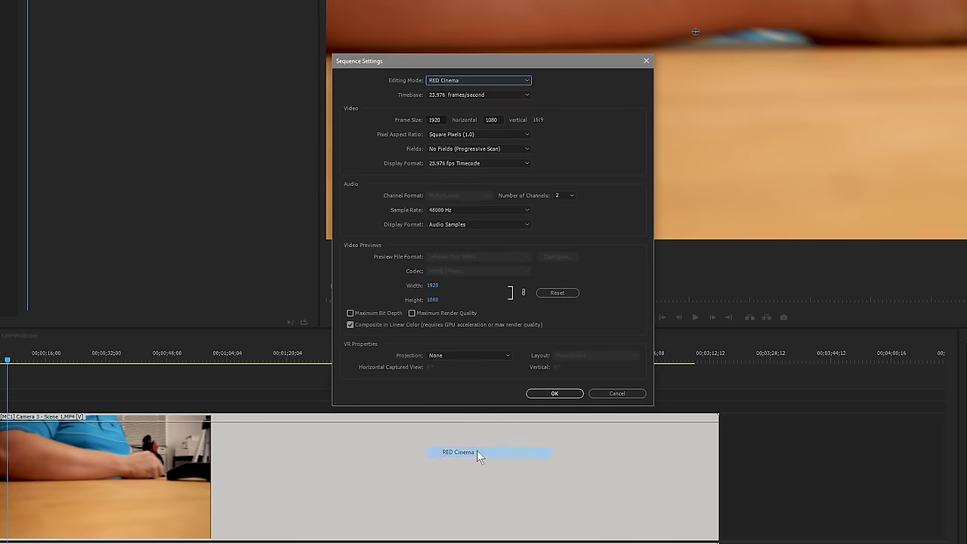
click(444, 96)
click(453, 138)
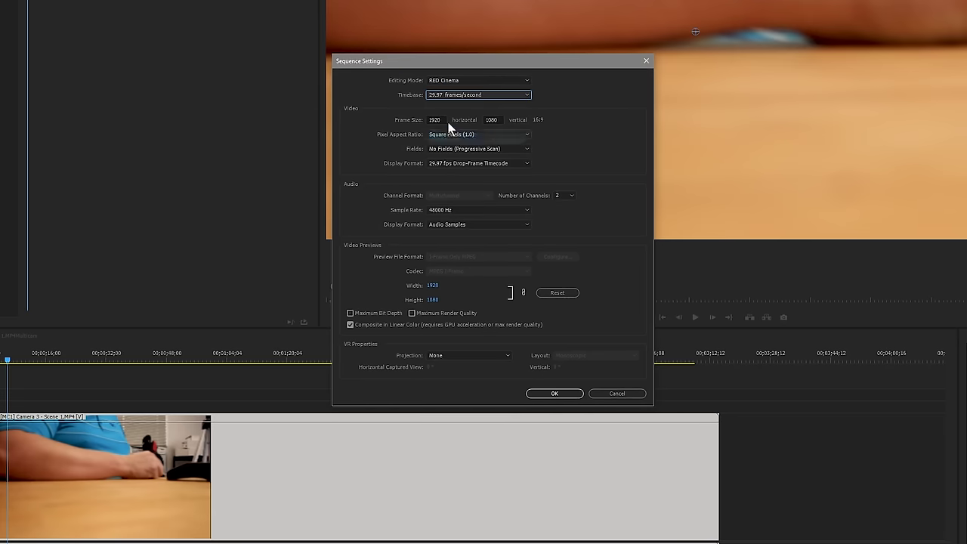
click(445, 120)
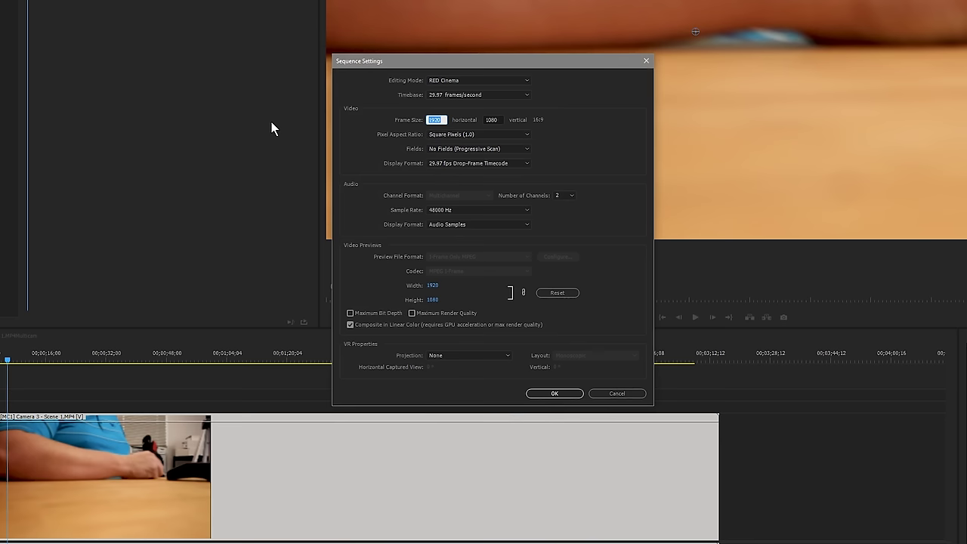
key(Tab)
text(2160)
key(Return)
key(Return)
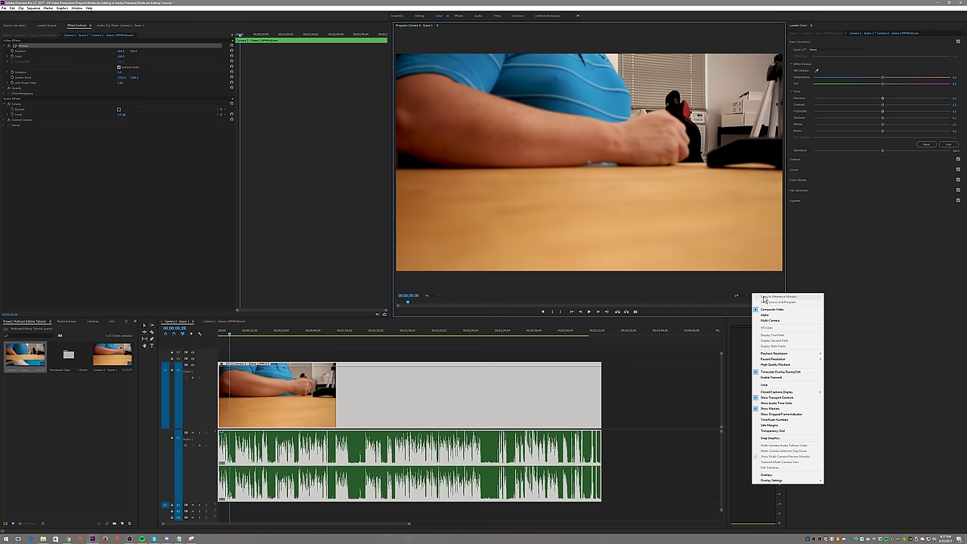
Show the Multi-Camera view in the Program monitor and try the wide desk and side-view angles
click(775, 323)
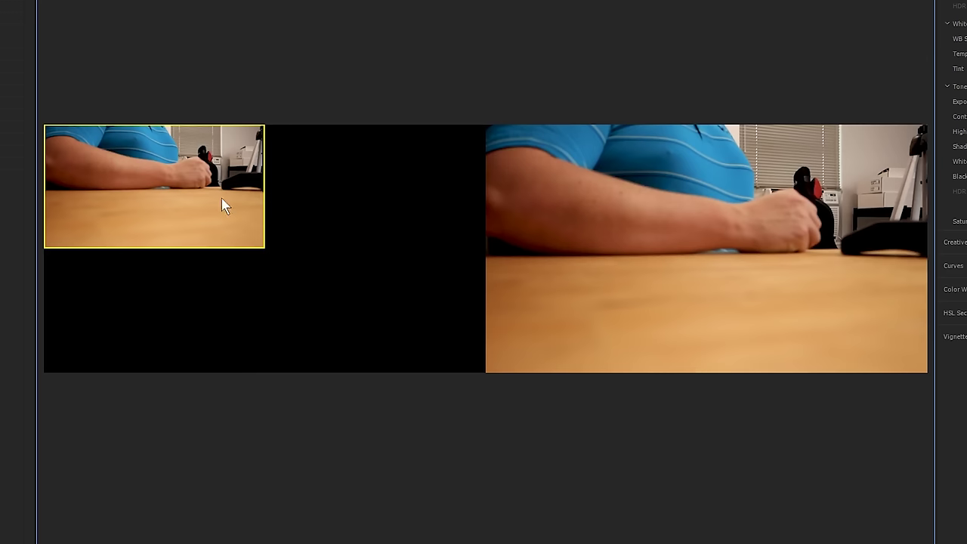
click(293, 206)
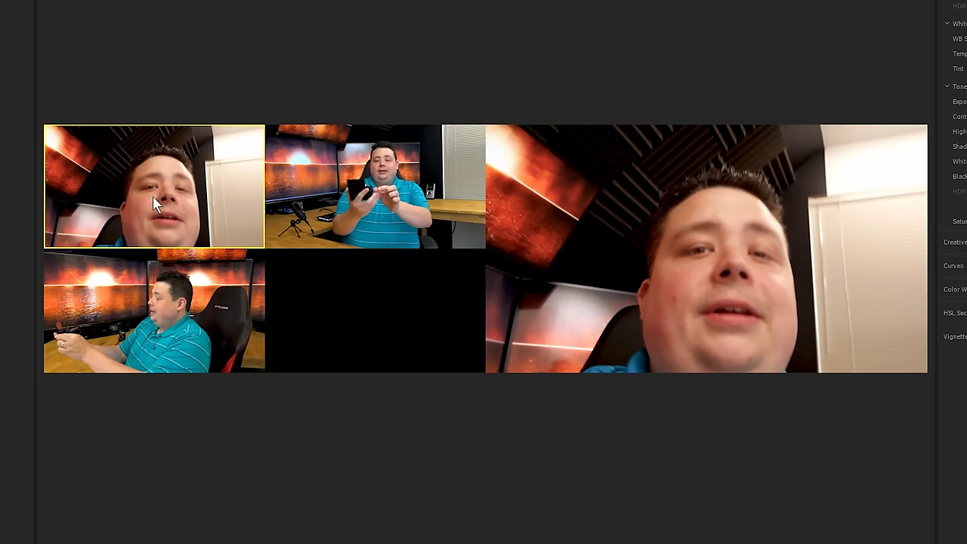
click(373, 200)
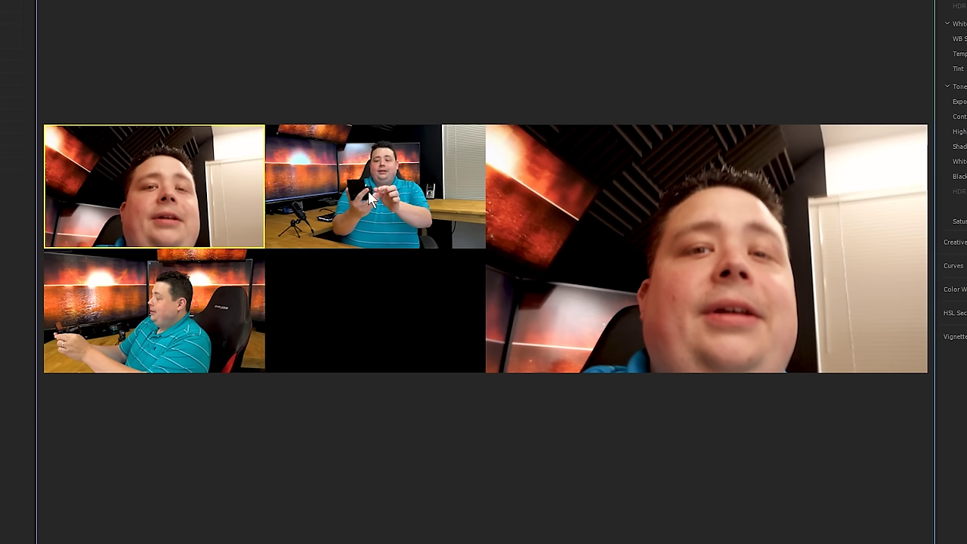
click(194, 318)
Cycle between close-up, wide desk and side-view angles by clicking them and pressing 1 and 2
click(206, 184)
click(360, 183)
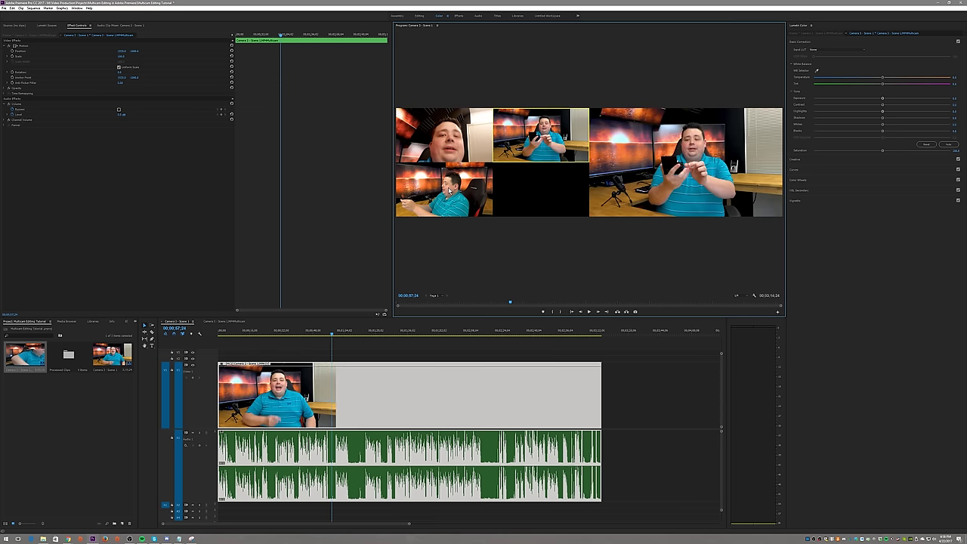
click(450, 192)
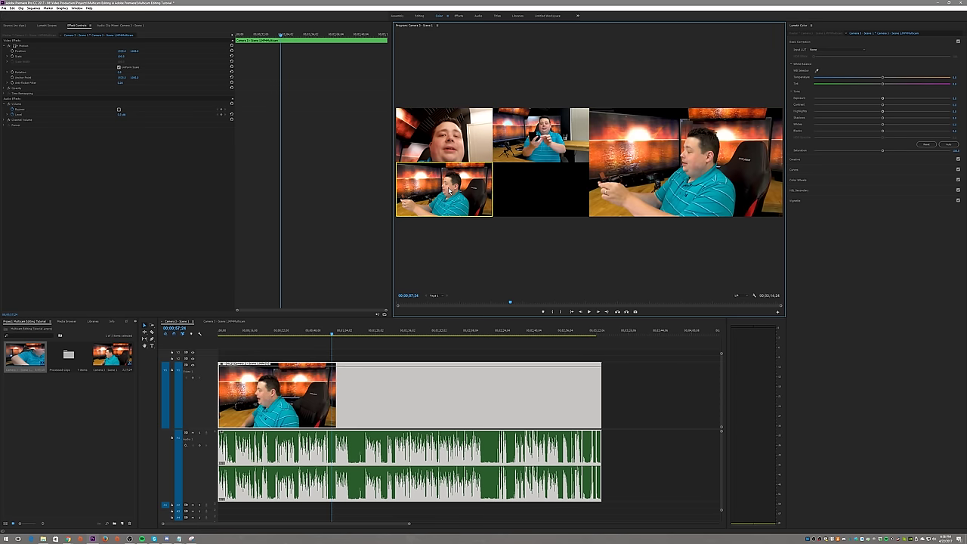
key(1)
key(2)
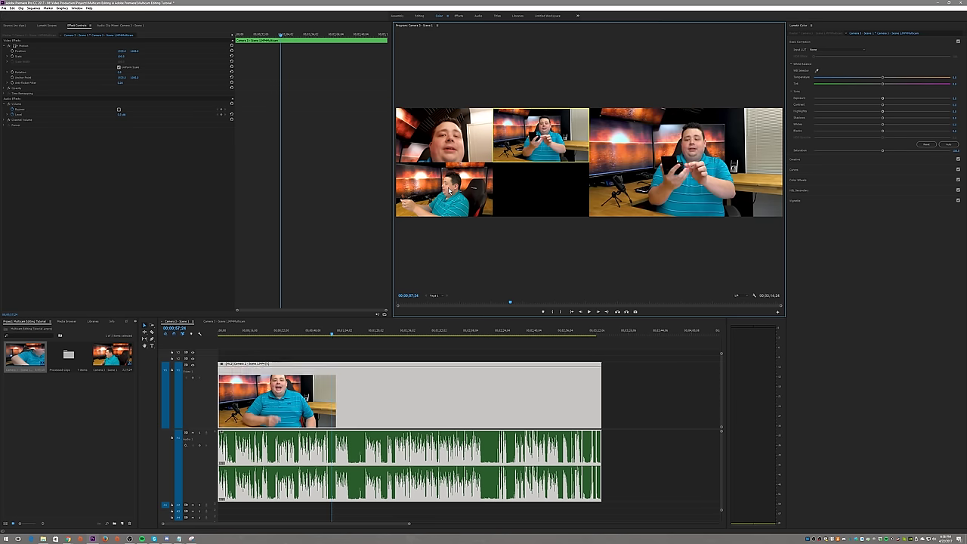
click(450, 192)
key(1)
key(2)
click(450, 192)
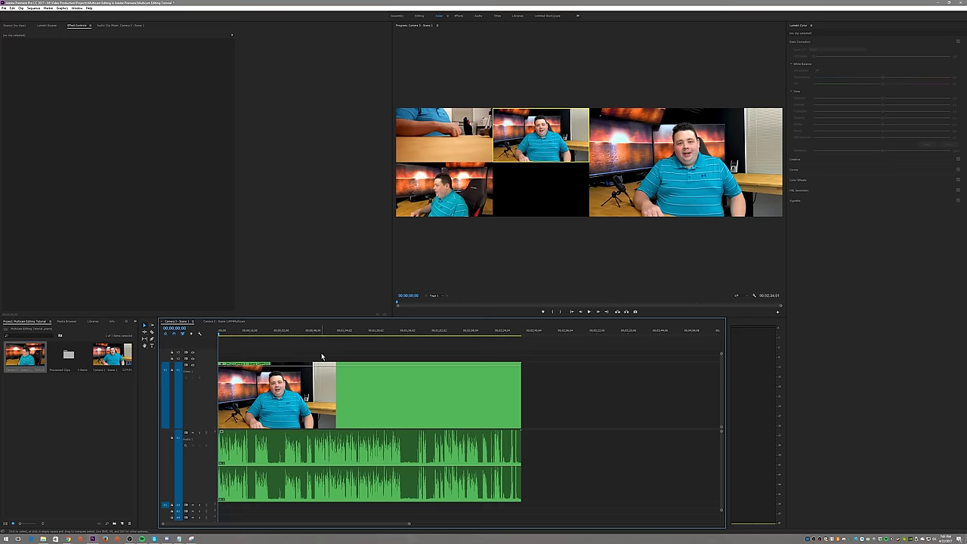
Play the sequence, cut live to angle 2 and then the close-up angle 1, and select a new clip
key(space)
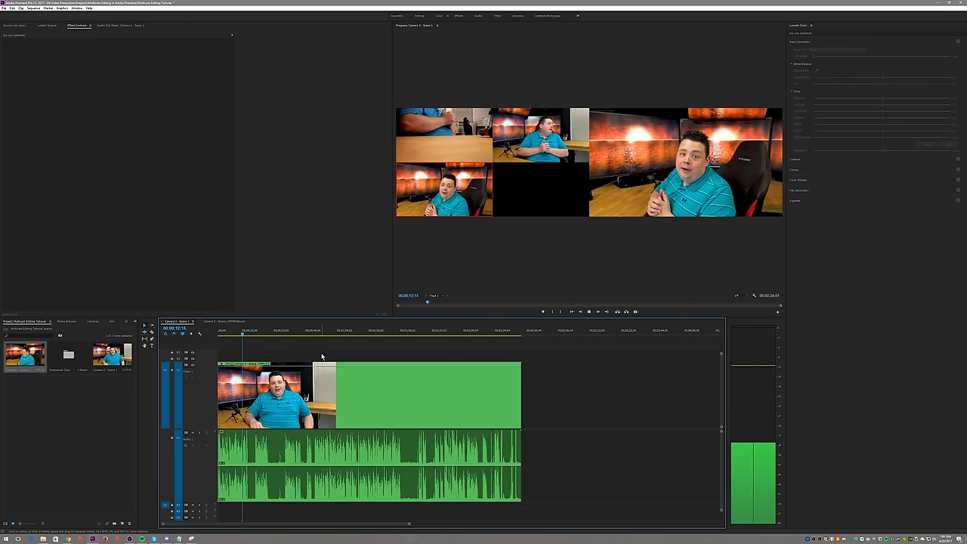
key(2)
key(1)
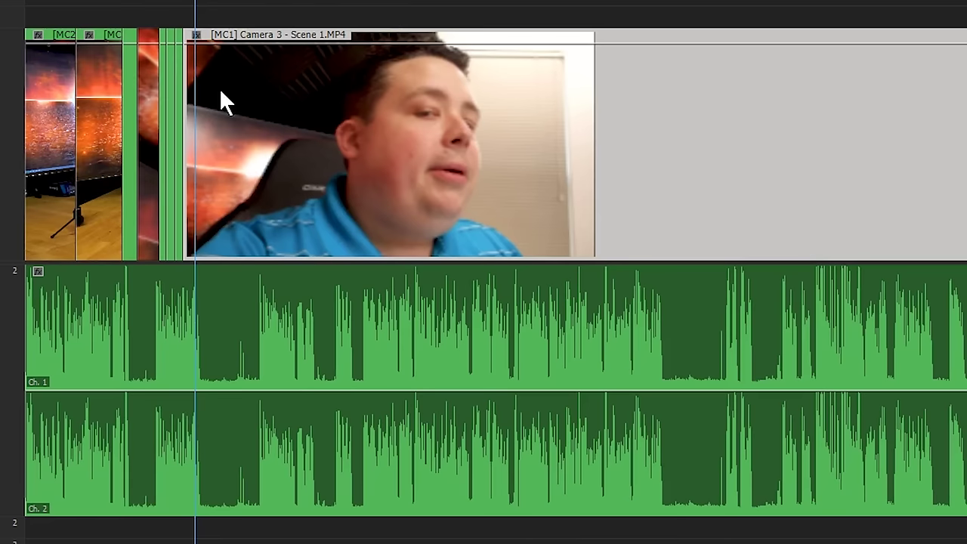
scroll(99, 119, up, 6)
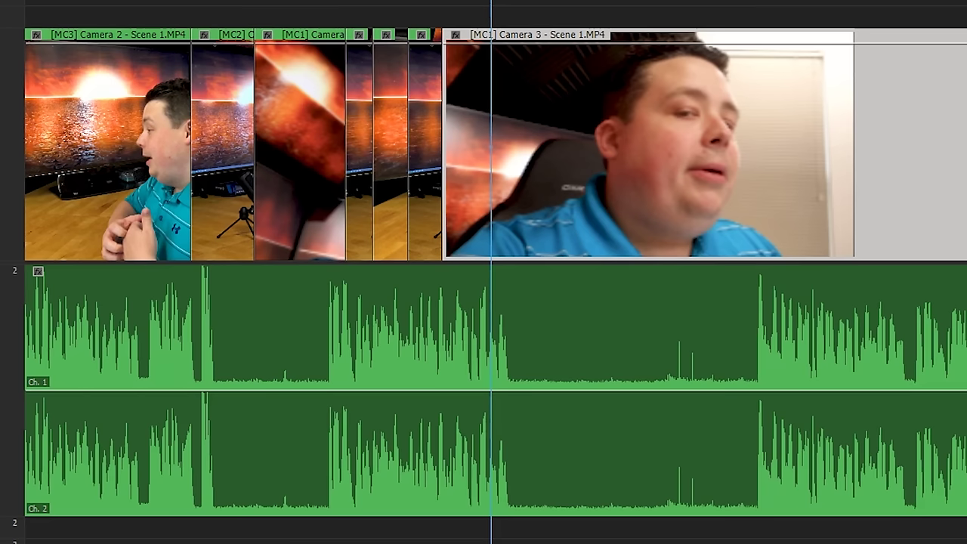
scroll(495, 264, left, 3)
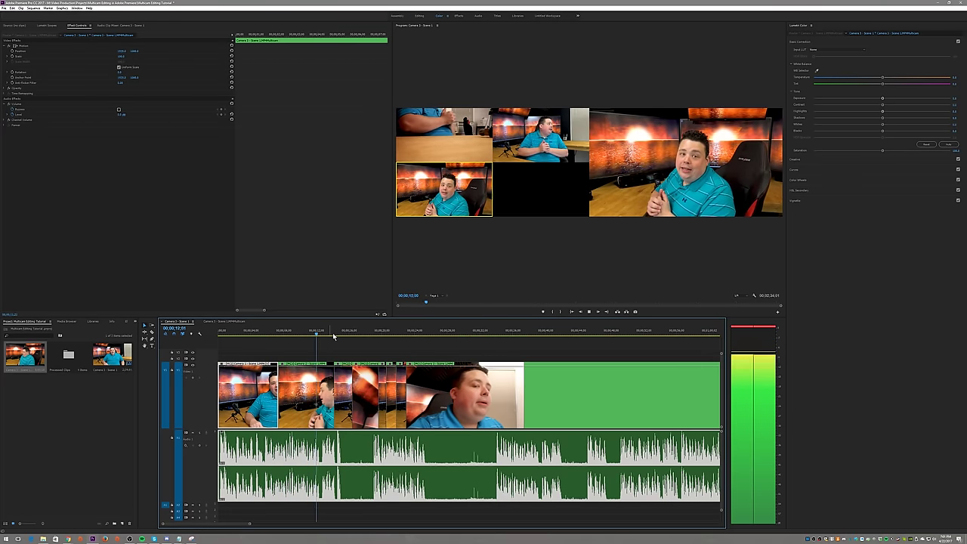
click(306, 393)
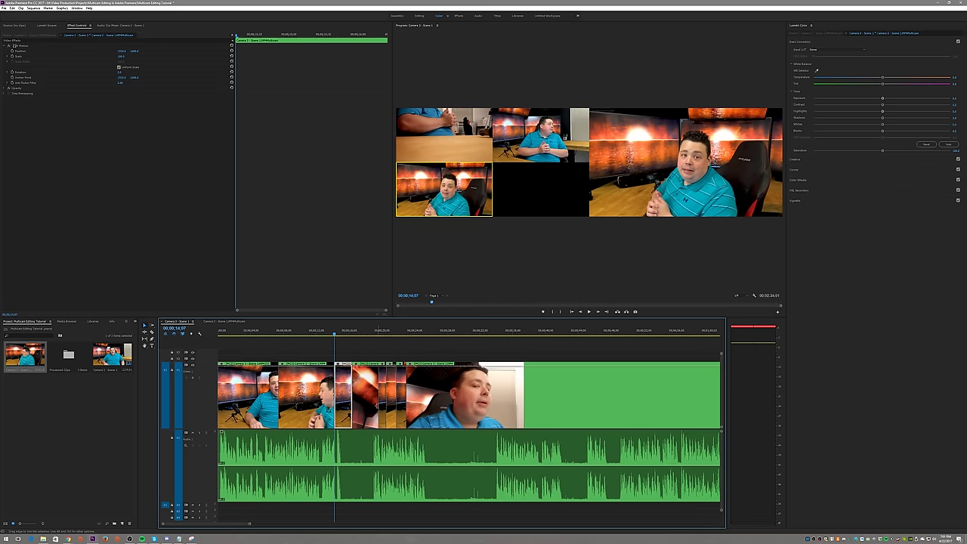
Switch to angle 2, set the Program monitor back to Composite Video, and move the playhead earlier
key(2)
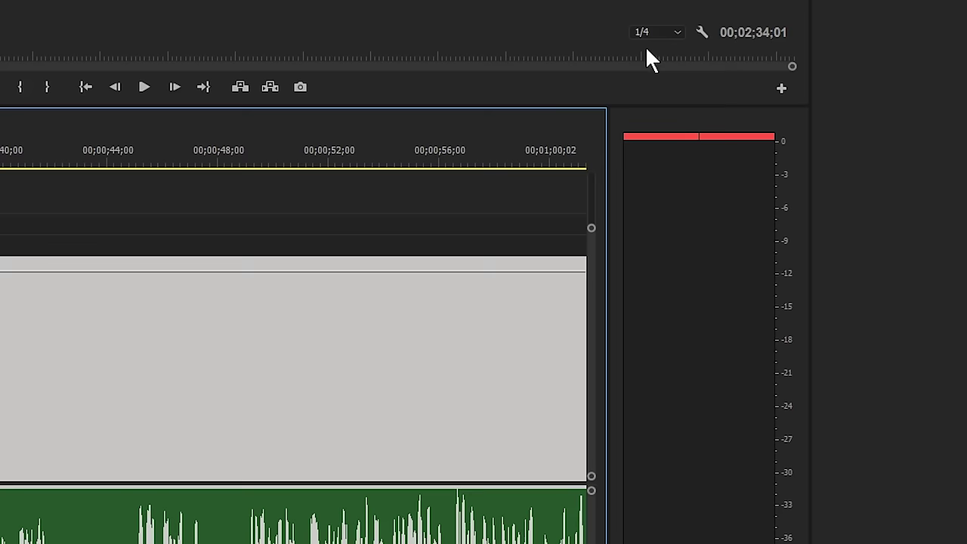
click(704, 32)
click(749, 77)
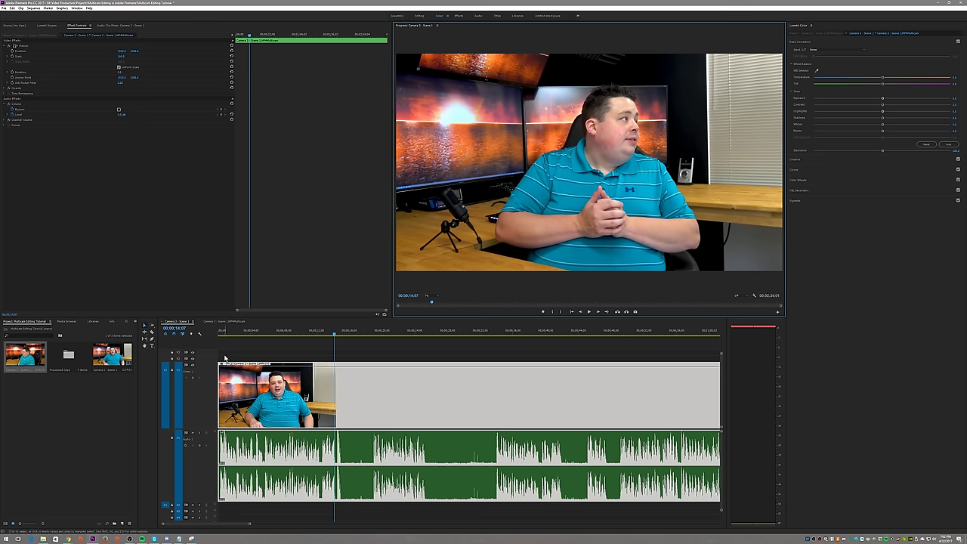
click(241, 336)
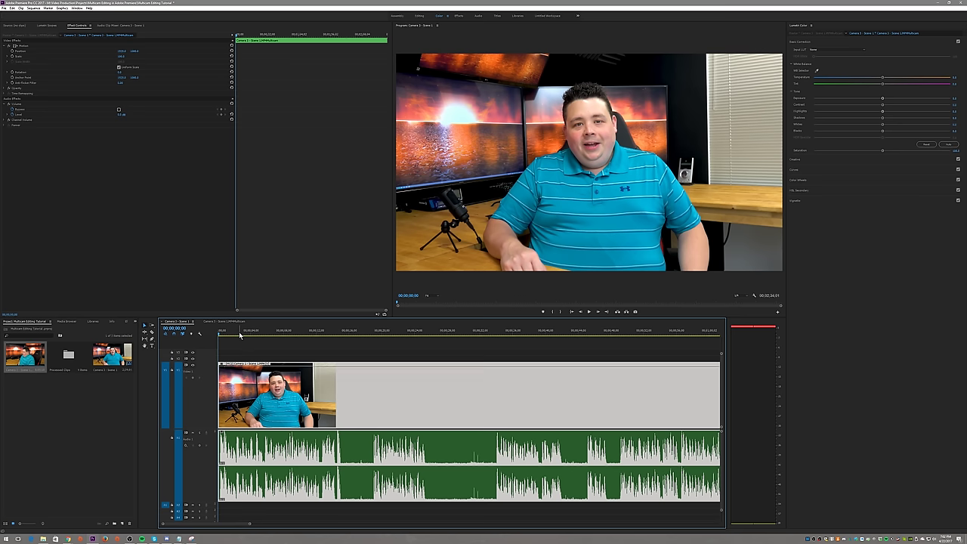
Split the clip near 10 seconds, give the right-hand piece the Camera 2 angle, and review it
key(space)
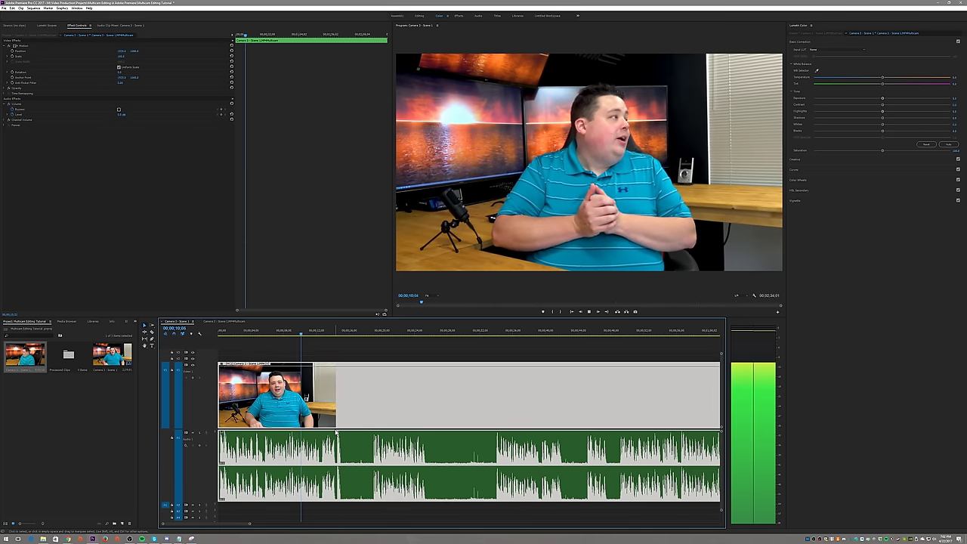
key(space)
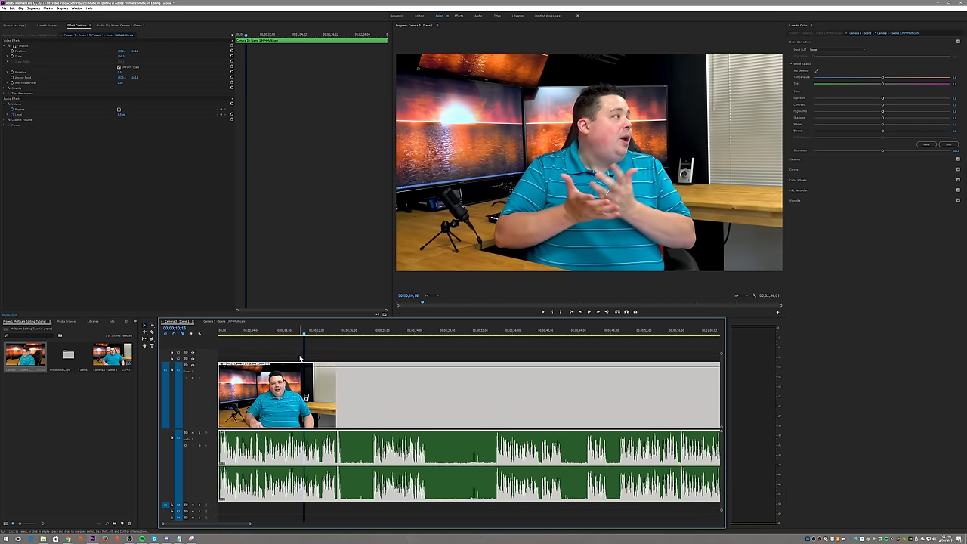
drag(304, 337, 303, 335)
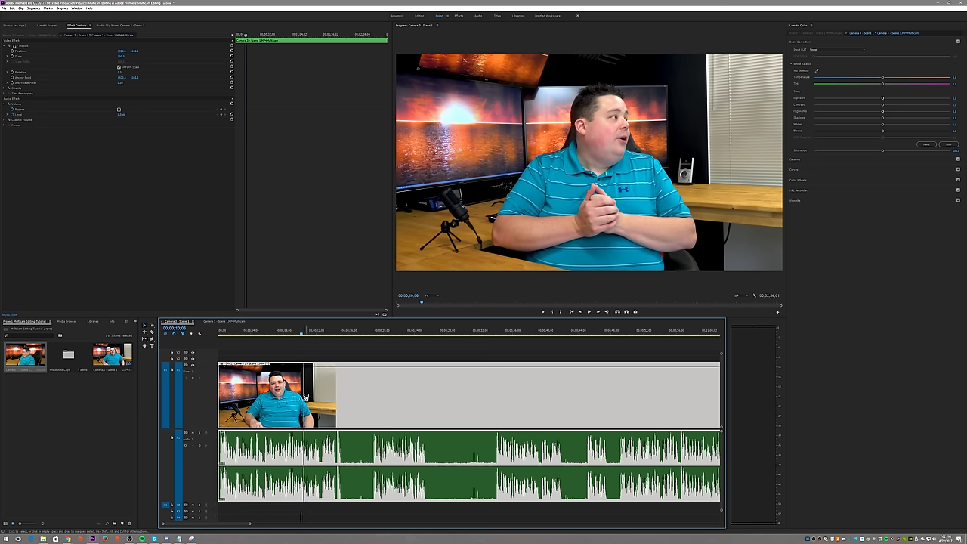
click(304, 396)
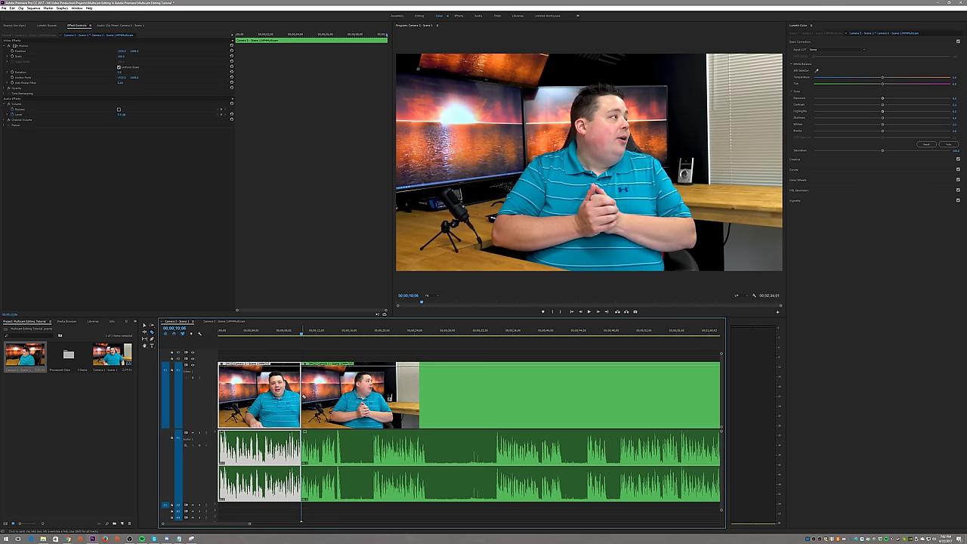
click(335, 388)
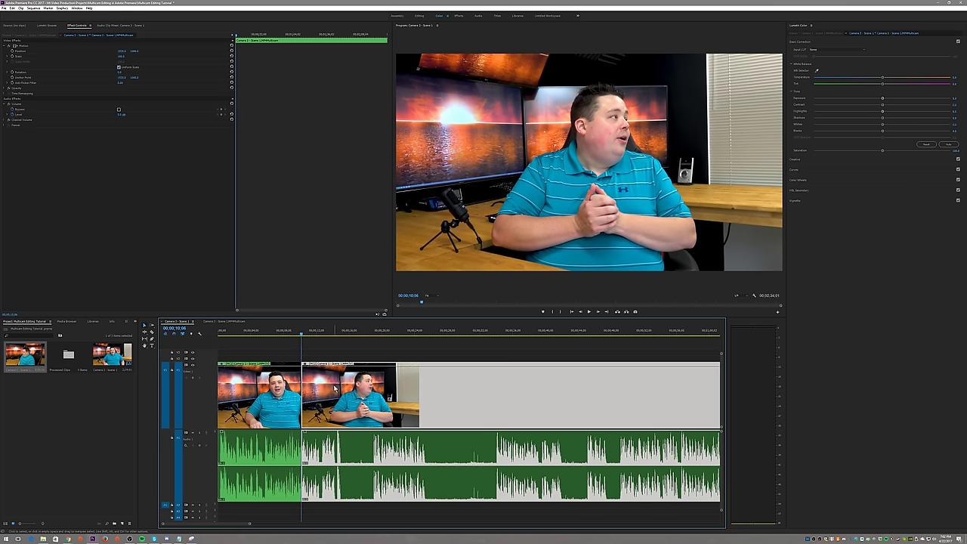
key(1)
key(2)
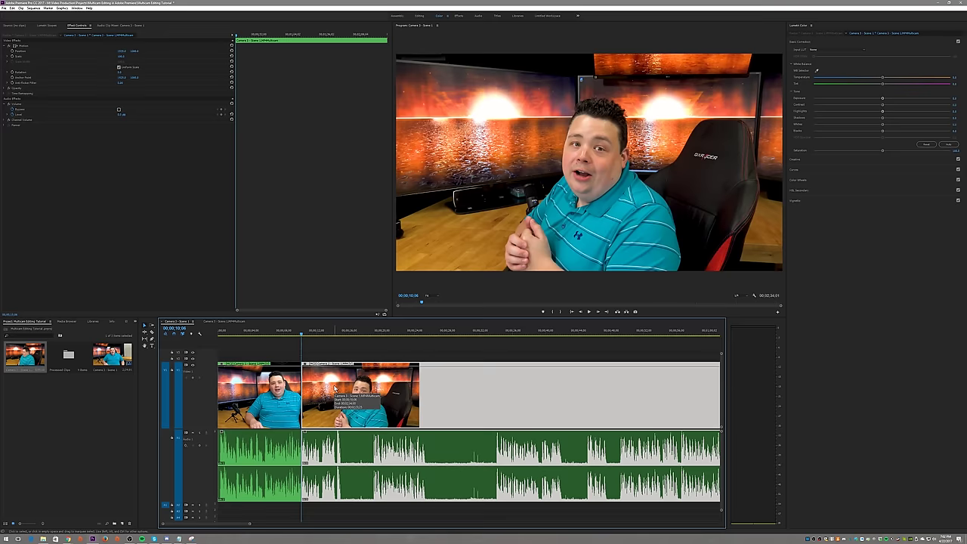
key(space)
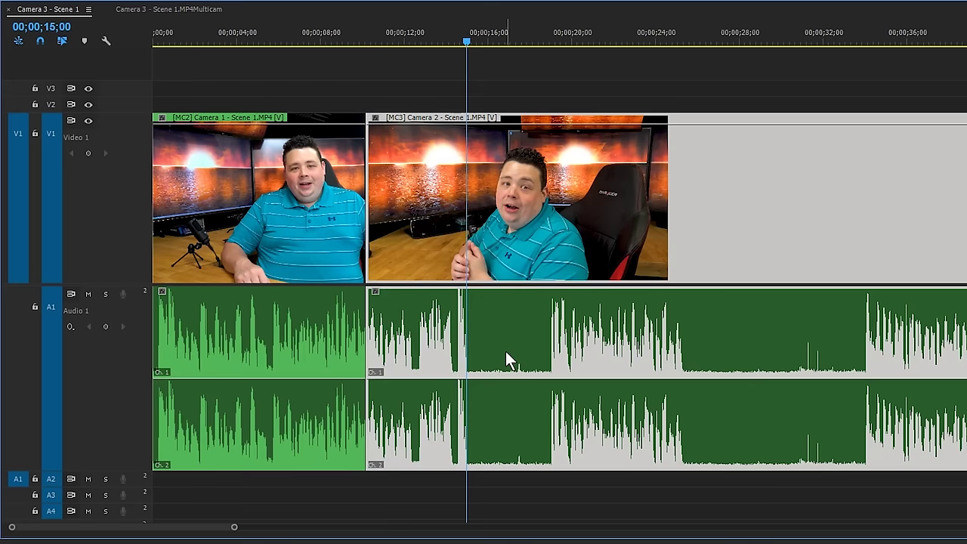
Razor the Camera 2 clip twice, ripple-delete the middle piece, and switch to the close-up angle
key(c)
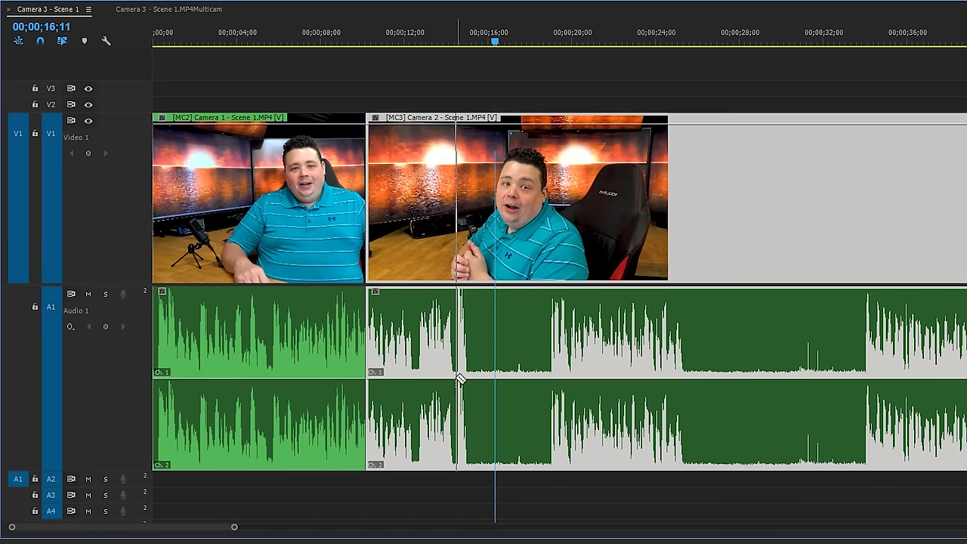
click(458, 378)
click(549, 379)
key(v)
click(519, 213)
key(shift+Delete)
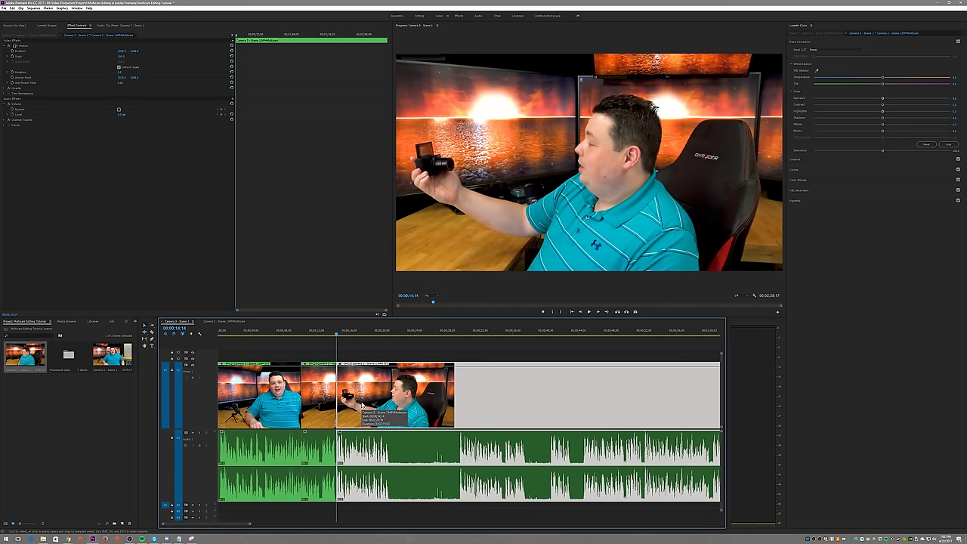
key(2)
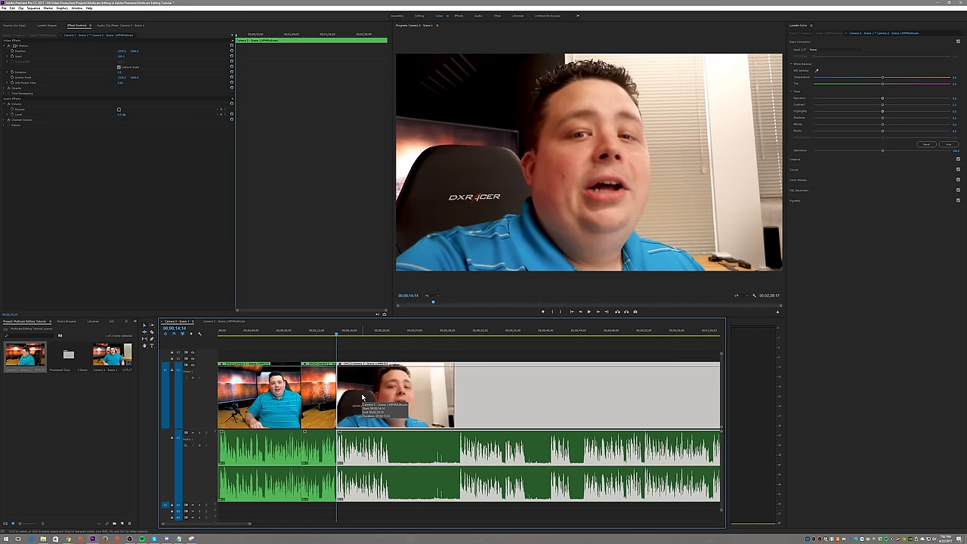
key(space)
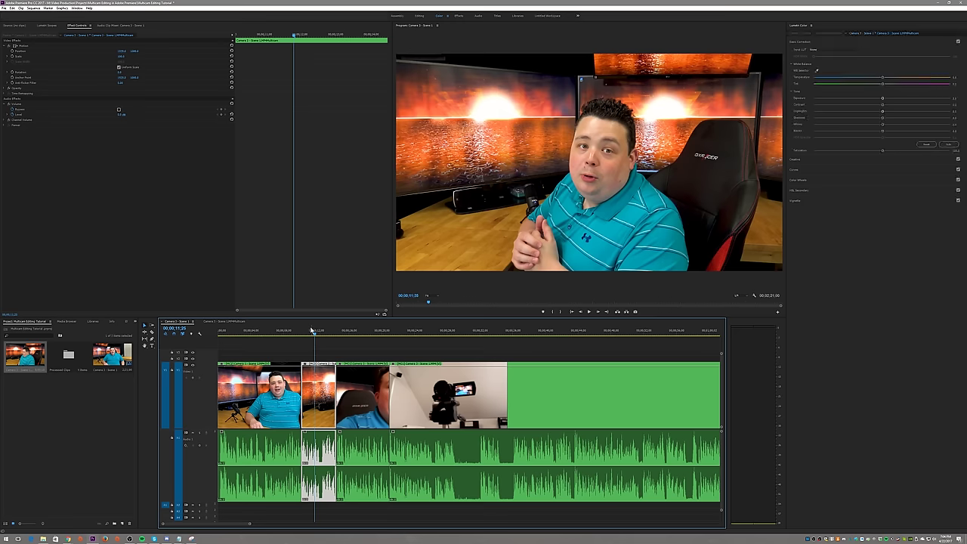
Add an edit at 00;00;11;20, select the short clip after it, and replay from about 9 seconds
key(space)
key(space)
click(316, 374)
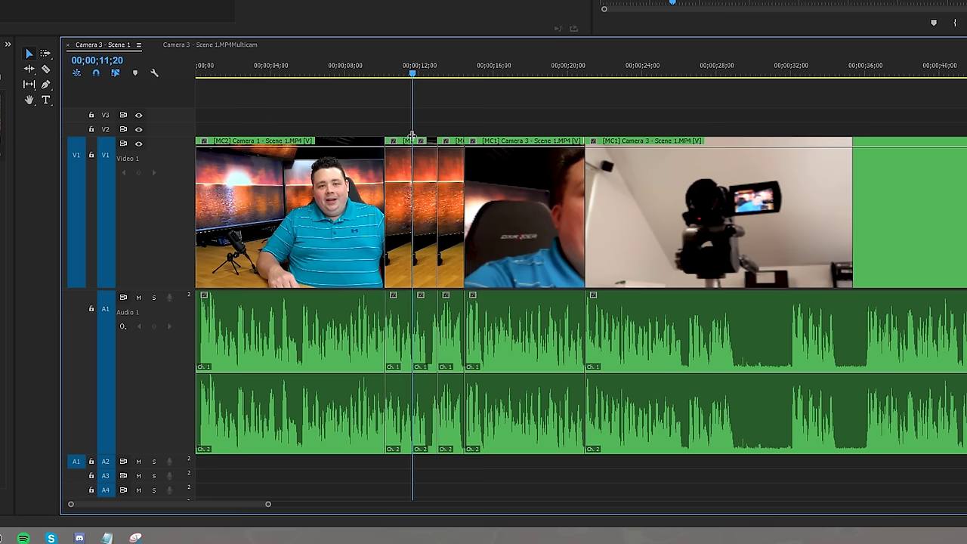
drag(434, 77, 422, 79)
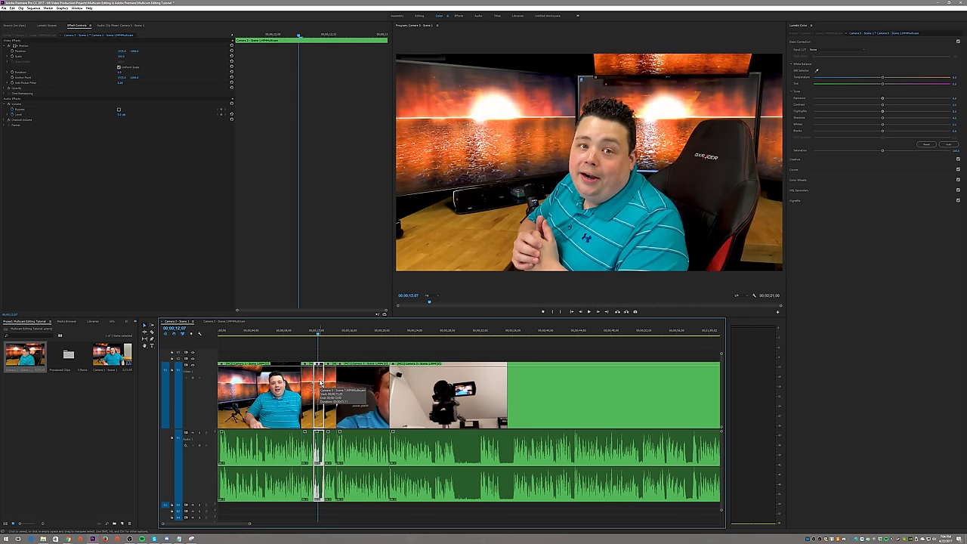
click(299, 332)
key(space)
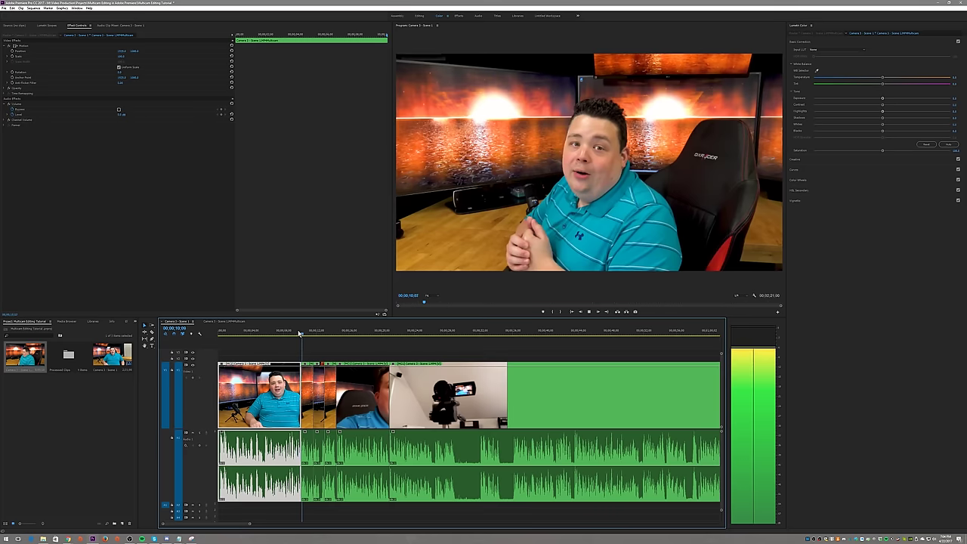